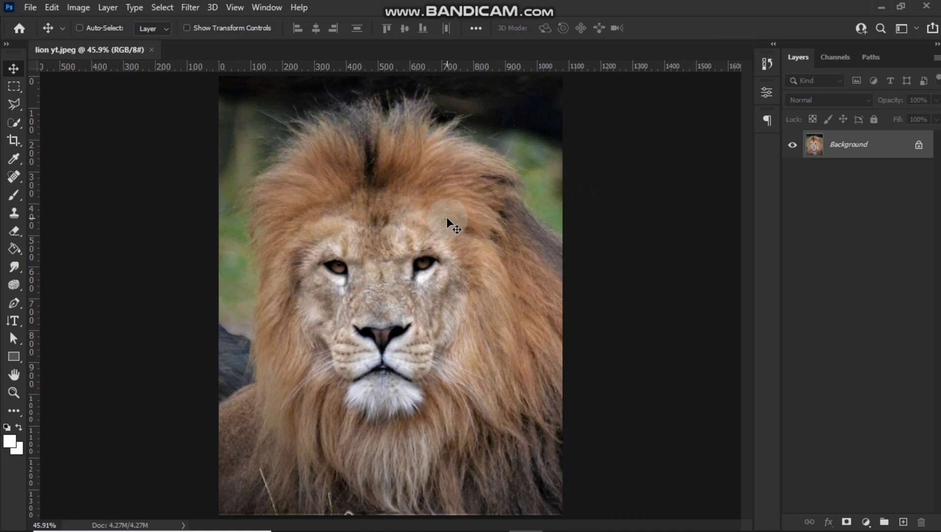
Step: Measure a Ruler line down the centre of the lion's face
key("shift+i")
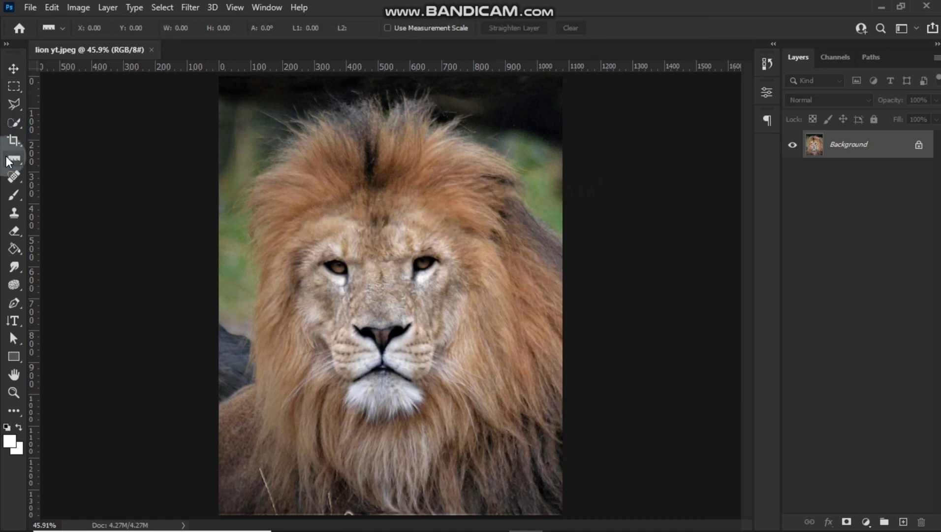
right_click(9, 161)
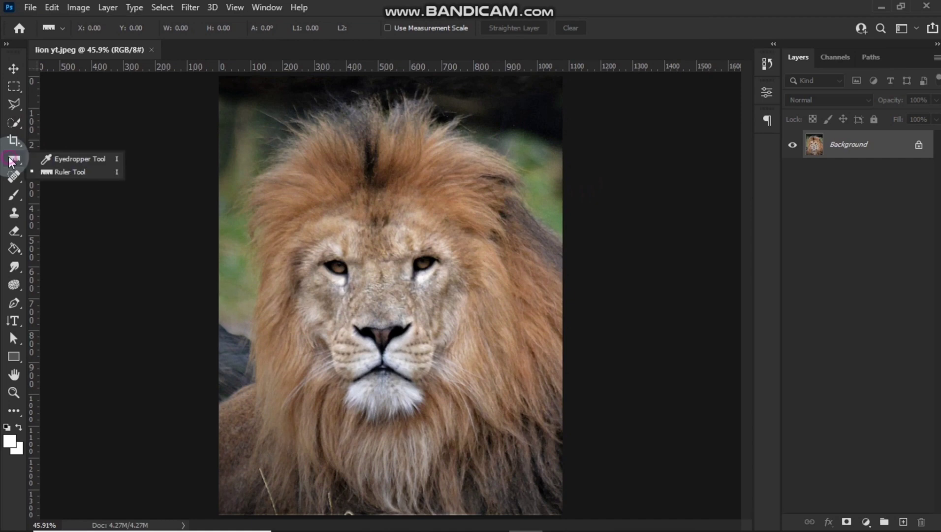
left_click(78, 173)
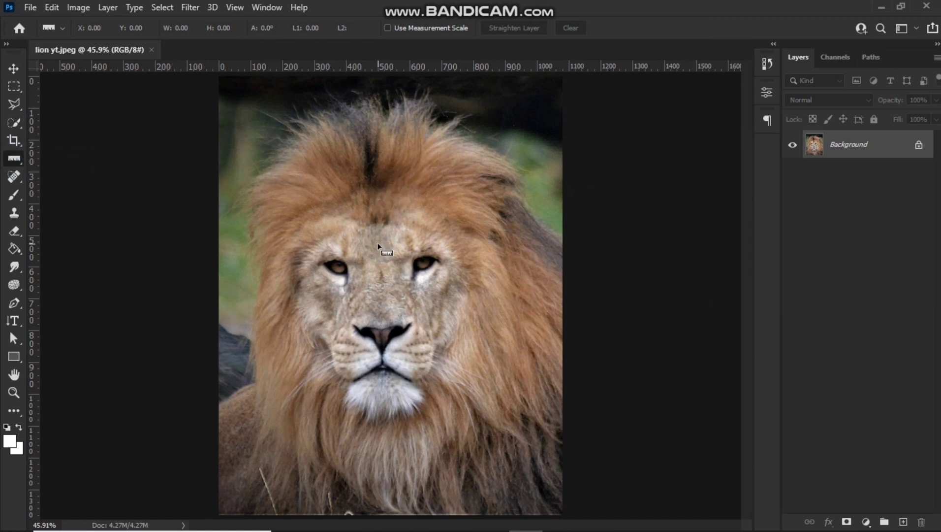
left_click_drag(379, 241, 383, 424)
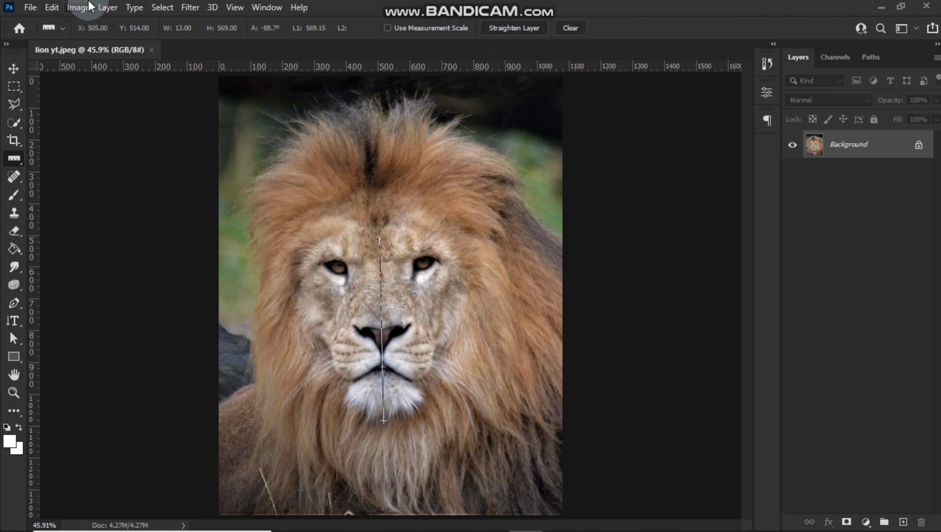
Step: Rotate the canvas arbitrarily by 1.31° clockwise
left_click(74, 7)
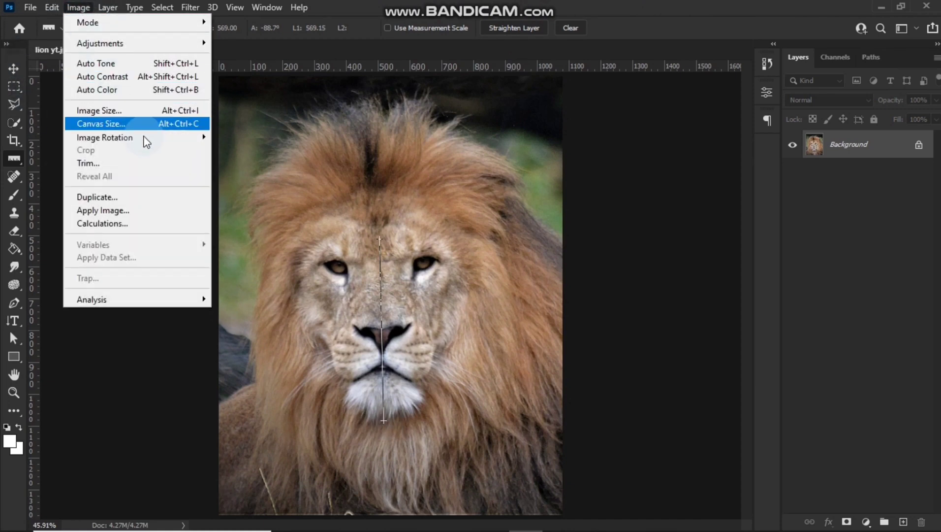
mouse_move(105, 137)
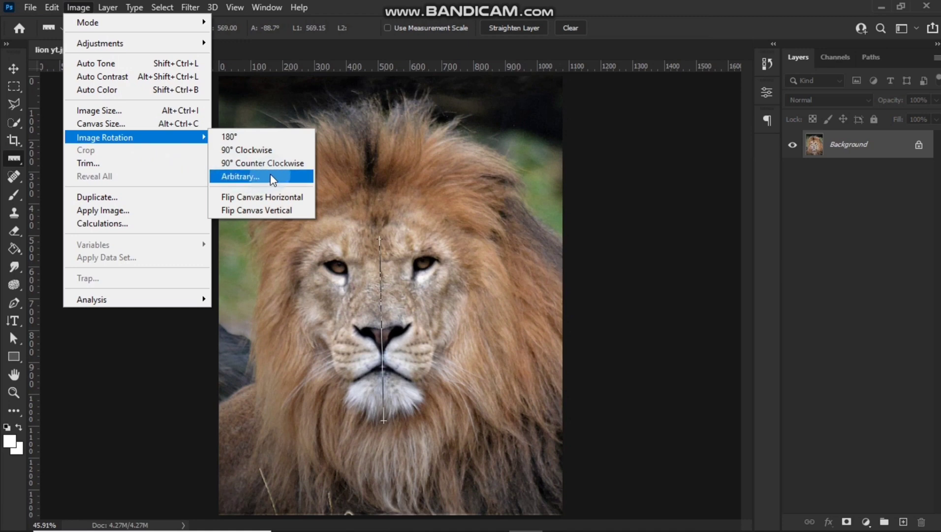
left_click(271, 178)
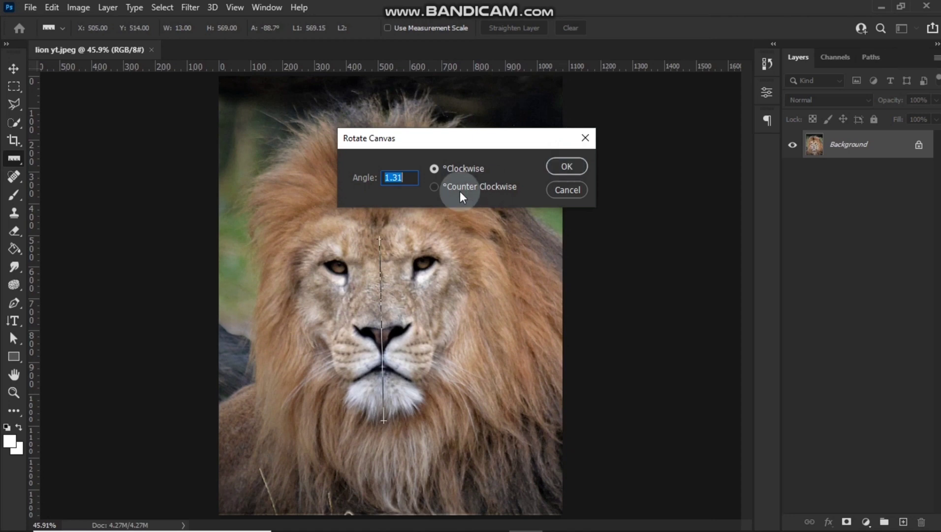
left_click(572, 168)
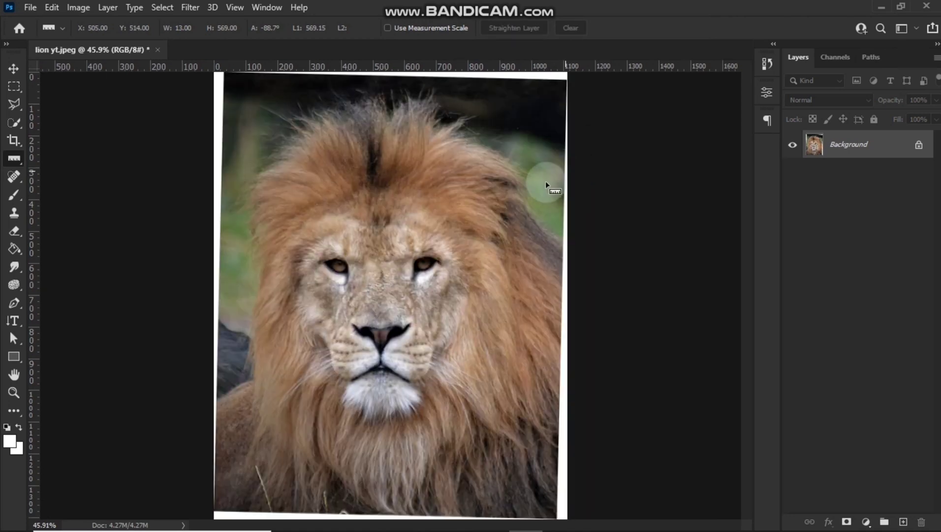
Step: Marquee-select the face's right half, copy it to Layer 1, and hide Background
key("m")
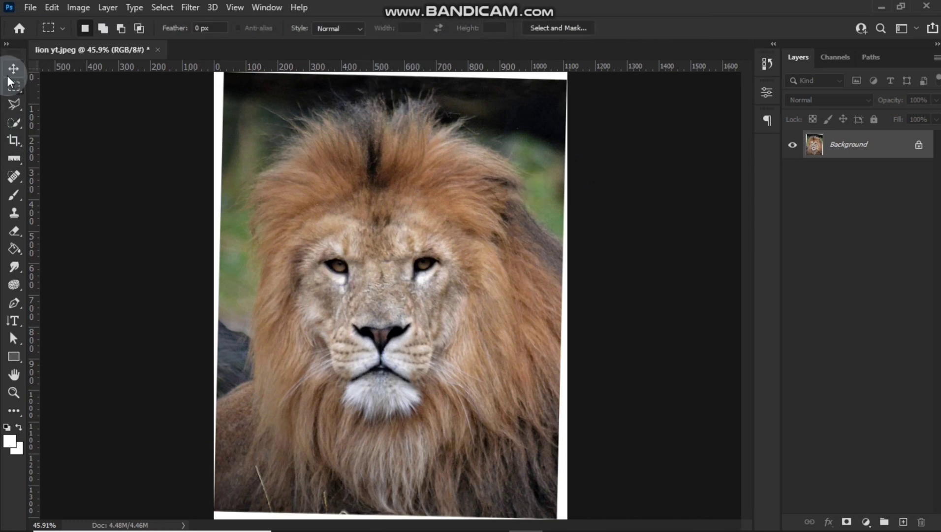
right_click(13, 86)
left_click(85, 90)
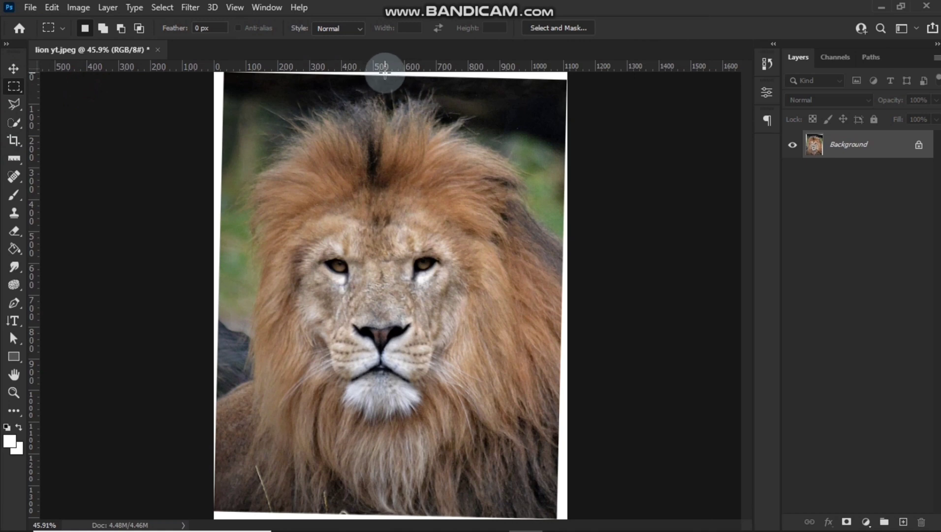
mouse_move(384, 74)
left_mouse_down()
mouse_move(541, 522)
mouse_move(566, 517)
left_mouse_up()
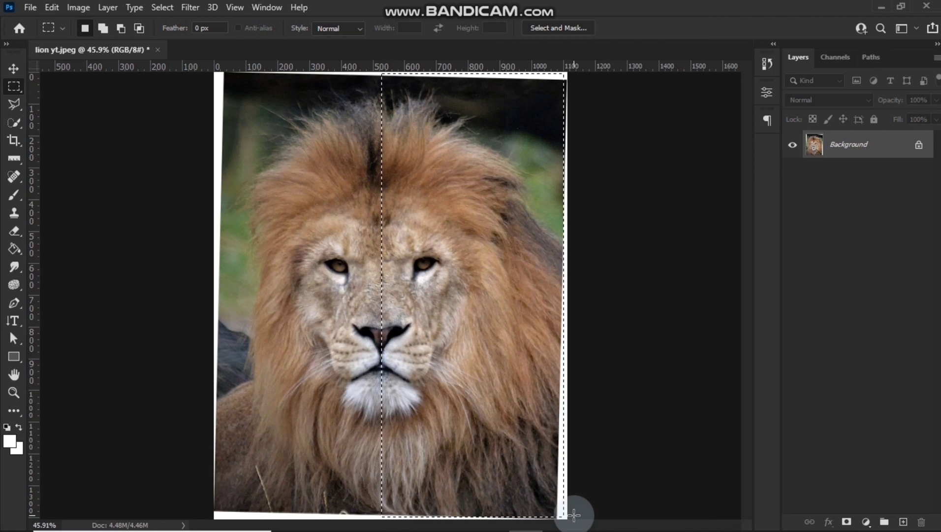
key("ctrl+j")
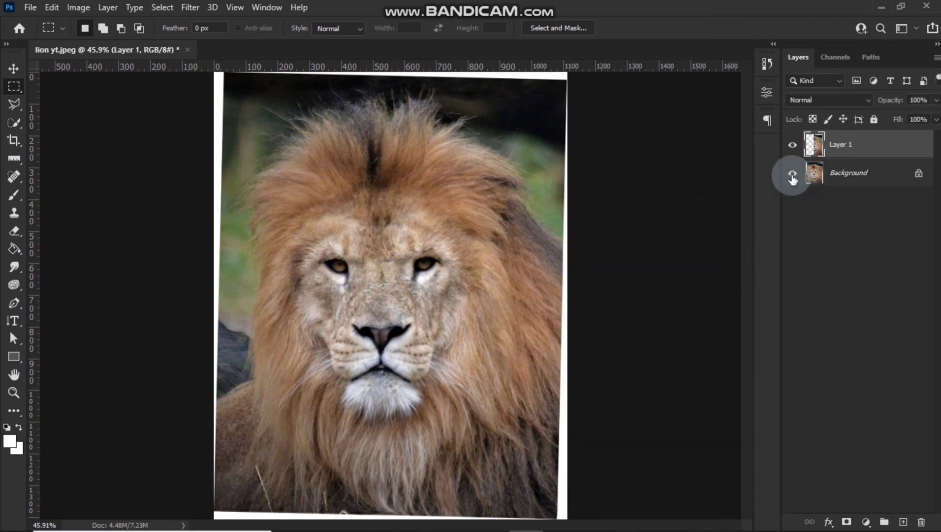
left_click(792, 176)
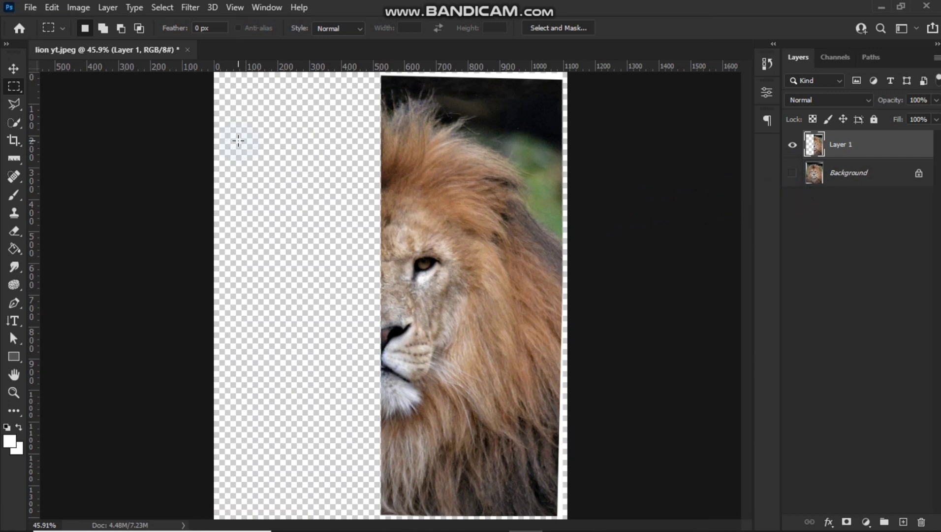
Step: Show the grid, with Green colour and gridlines every 23 pixels
left_click(233, 7)
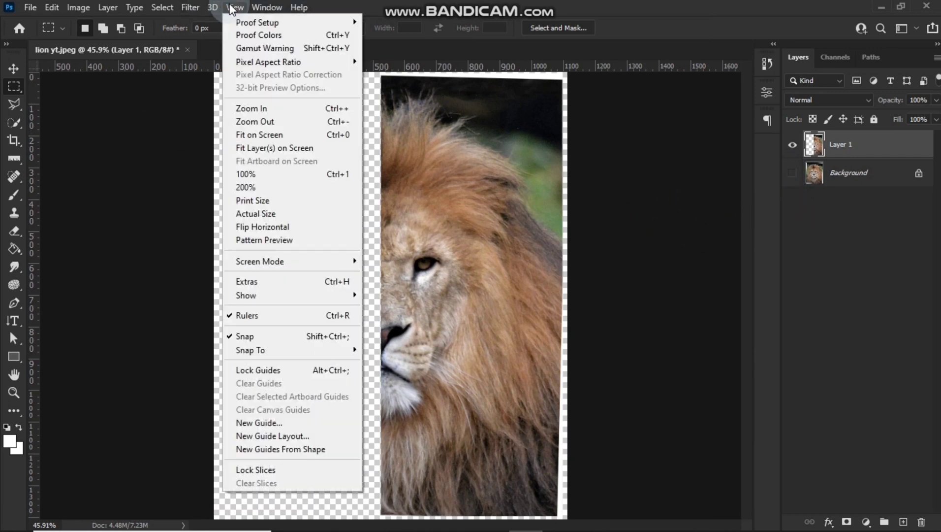
mouse_move(291, 295)
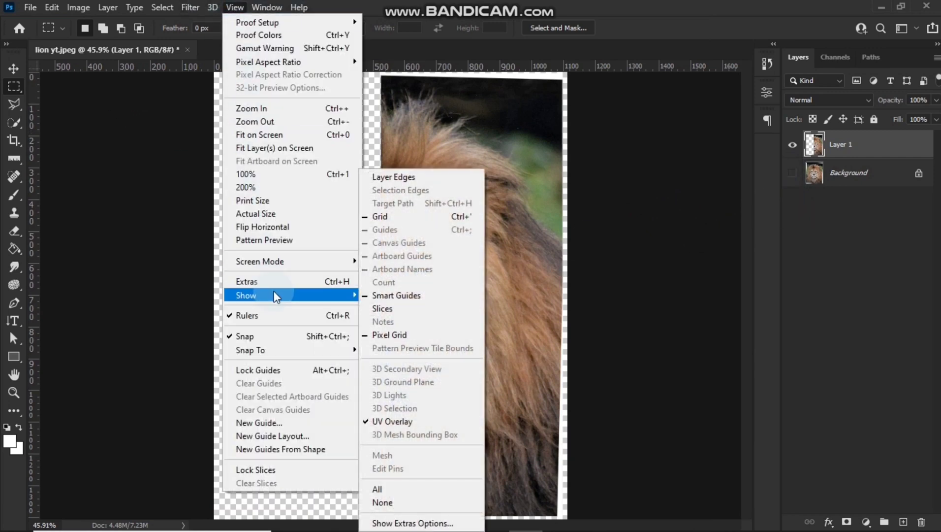
left_click(440, 219)
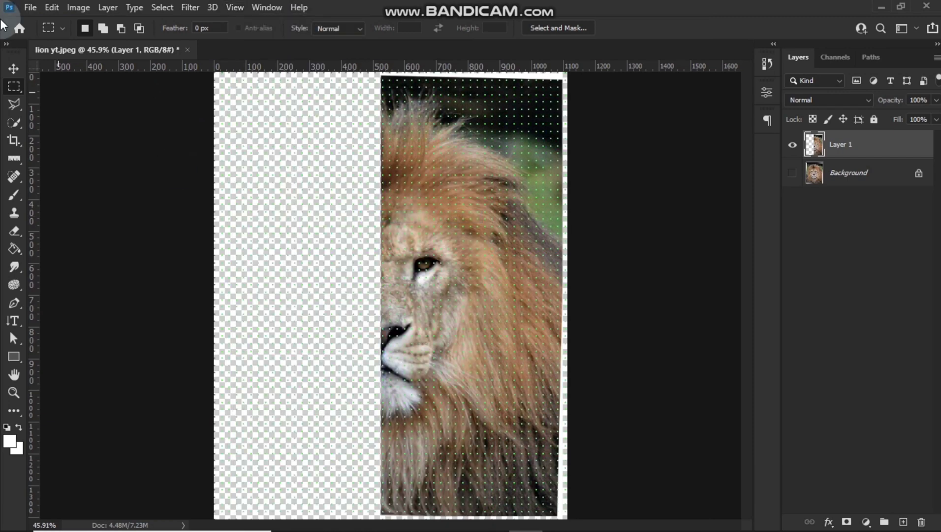
left_click(51, 8)
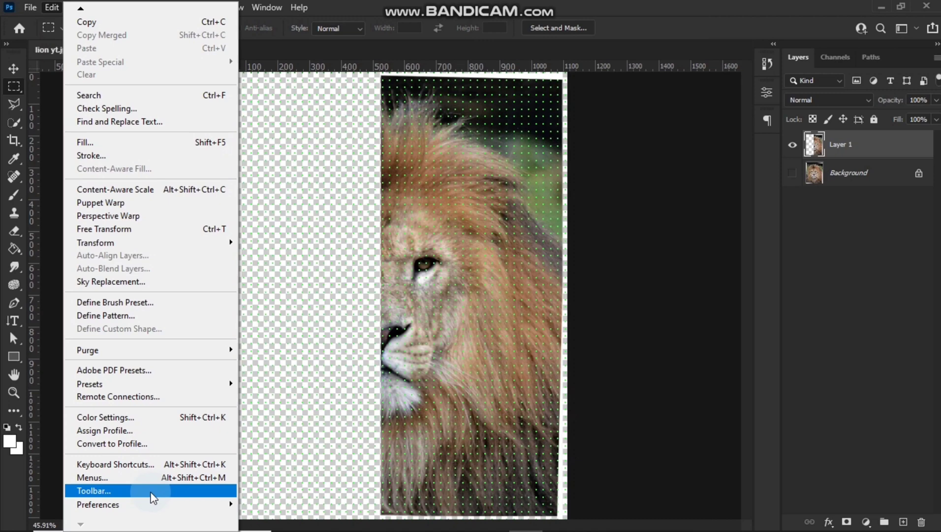
mouse_move(148, 504)
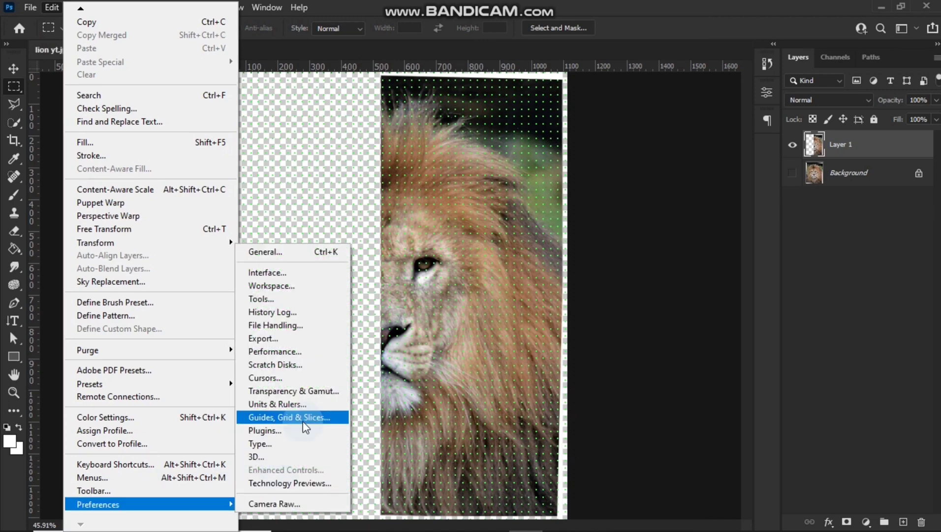
left_click(320, 419)
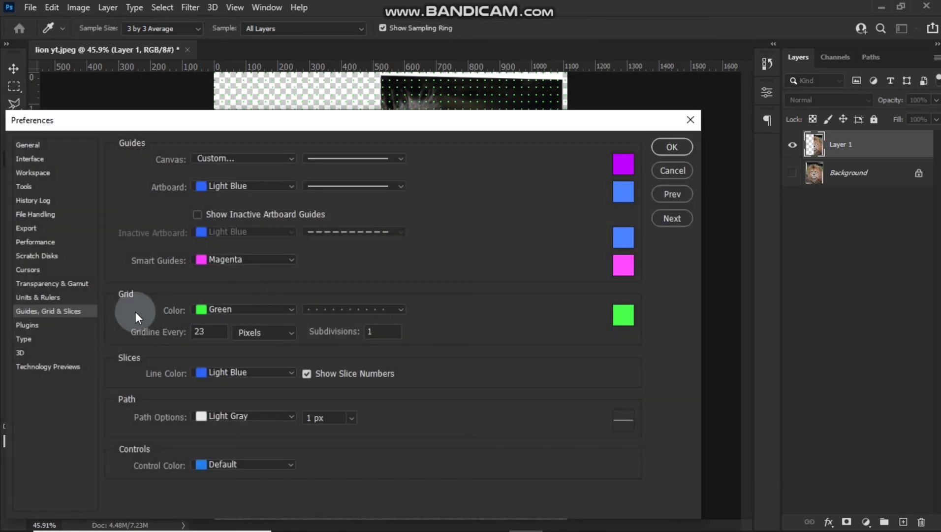
left_click(223, 310)
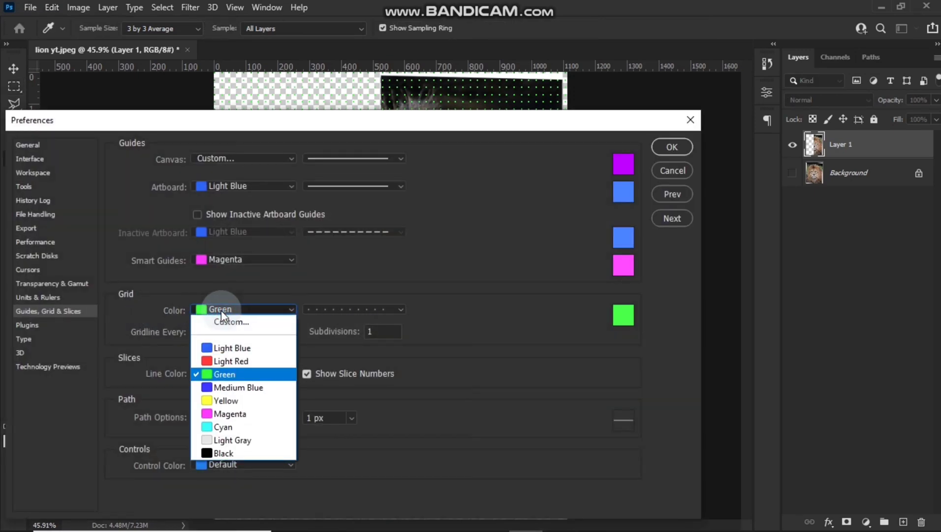
left_click(232, 373)
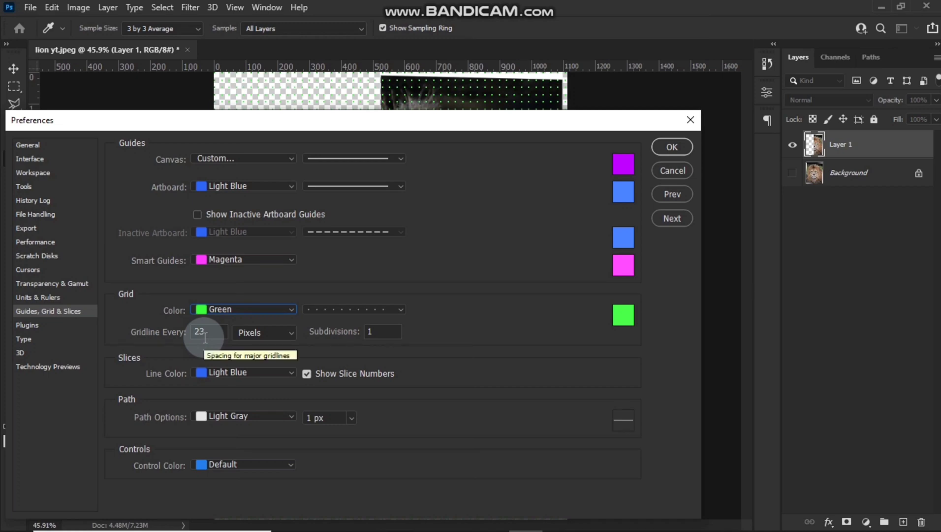
left_click(278, 332)
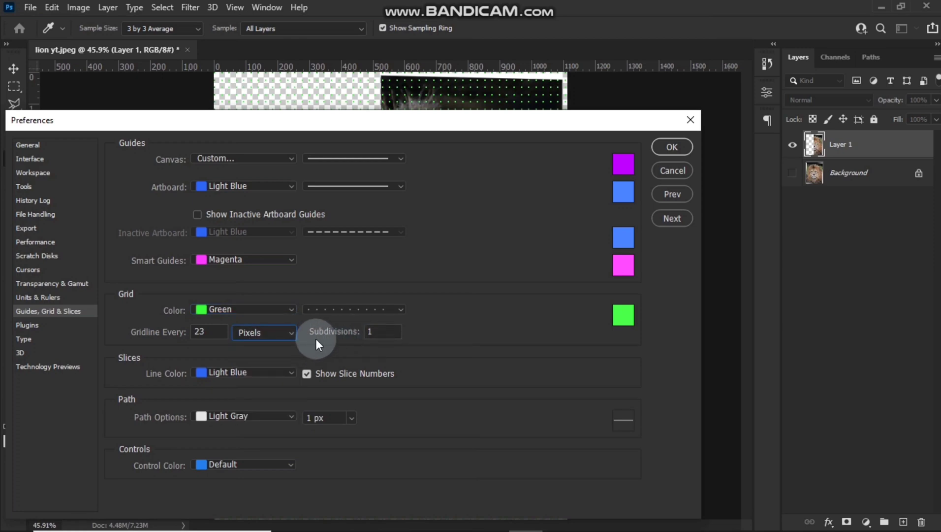
left_click(672, 147)
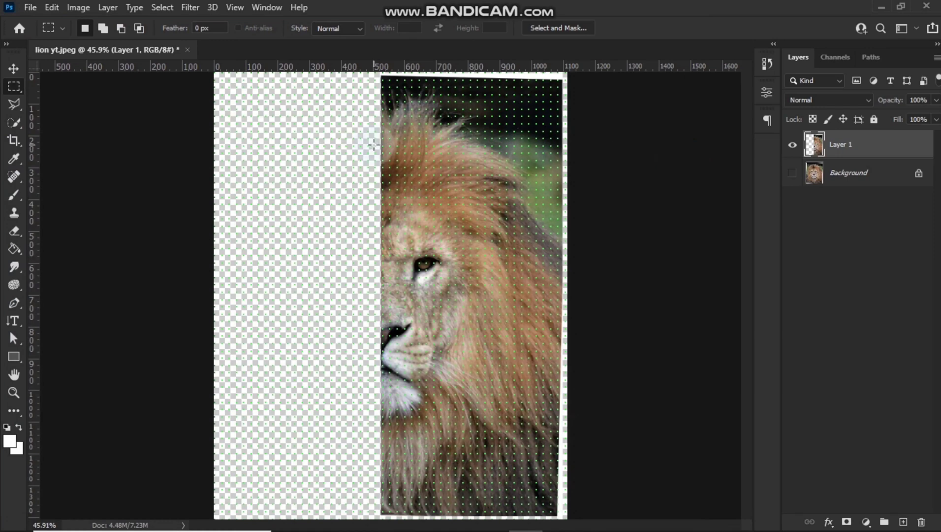
Step: Nudge Layer 1 onto the grid with arrow keys, then zoom in on the eye
key("v")
key("Left")
key("Left")
key("Left")
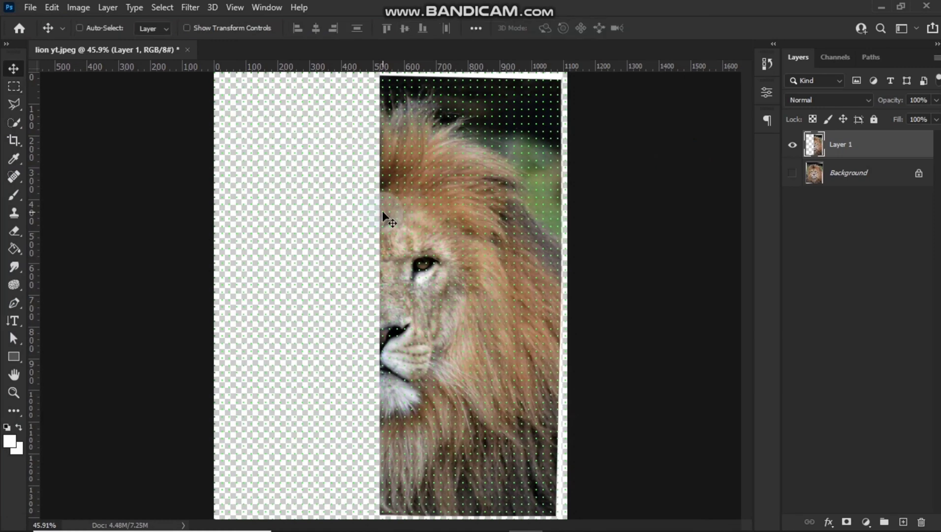
key("Right")
key("Right")
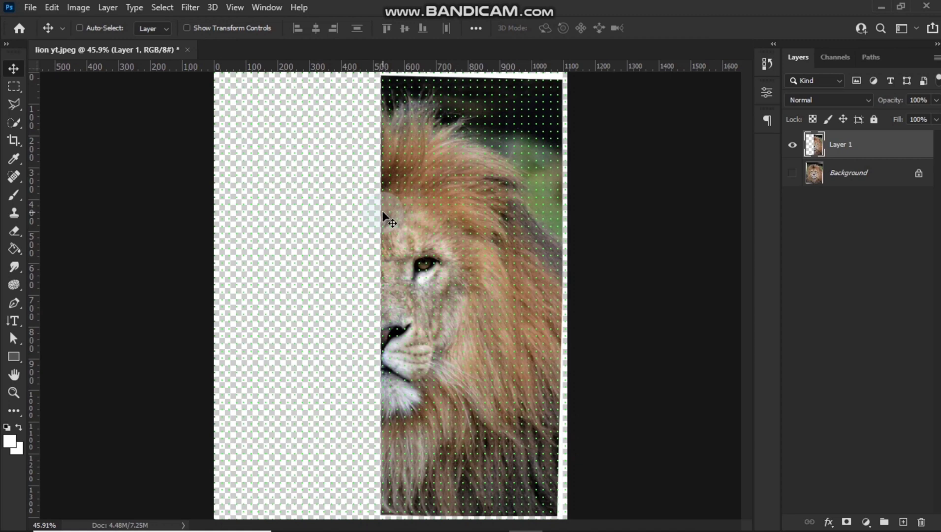
key("Right")
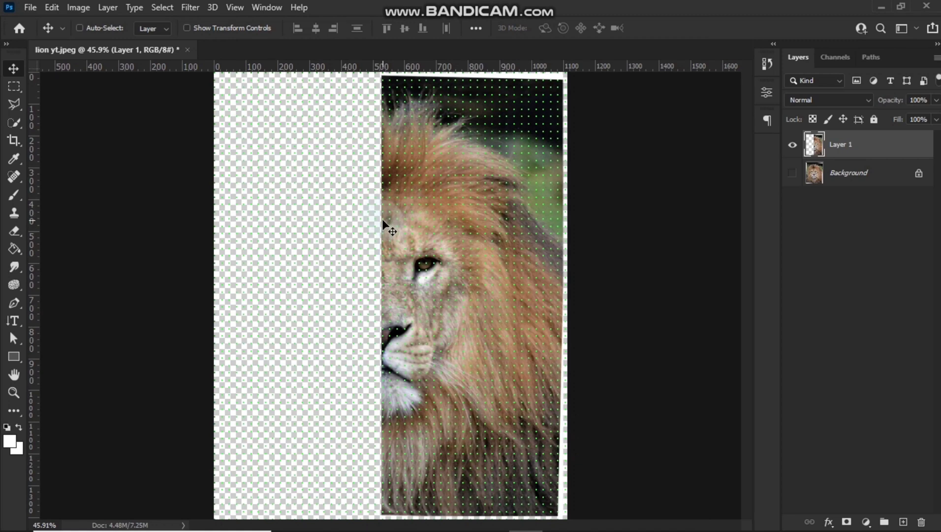
key("Right")
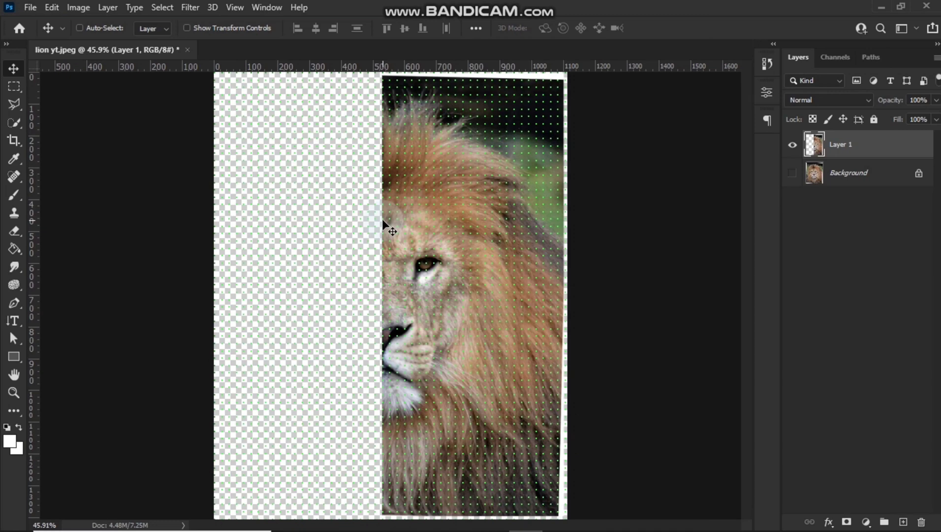
scroll(383, 228, "down", 1)
key("z")
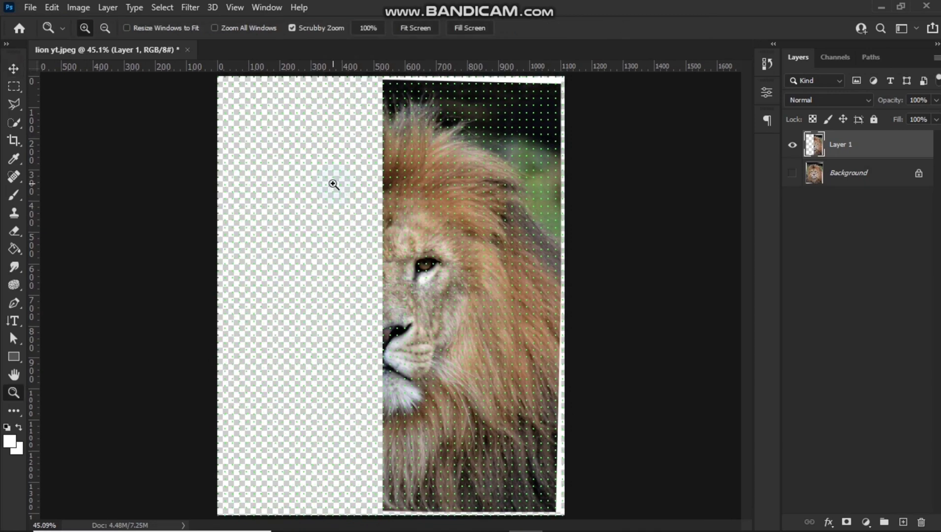
mouse_move(420, 254)
left_mouse_down()
mouse_move(441, 263)
mouse_move(475, 257)
mouse_move(503, 287)
left_mouse_up()
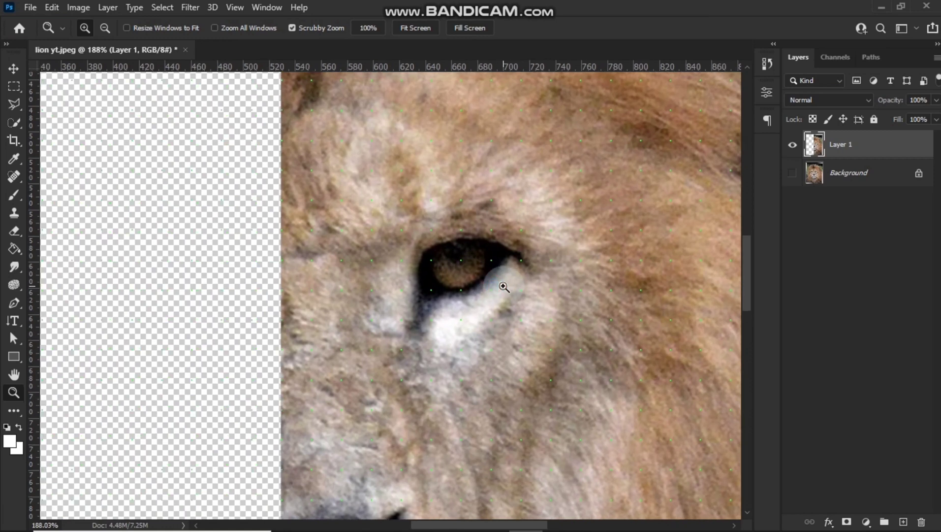
Step: Select a triangle just below the eye with the Polygonal Lasso Tool
key("l")
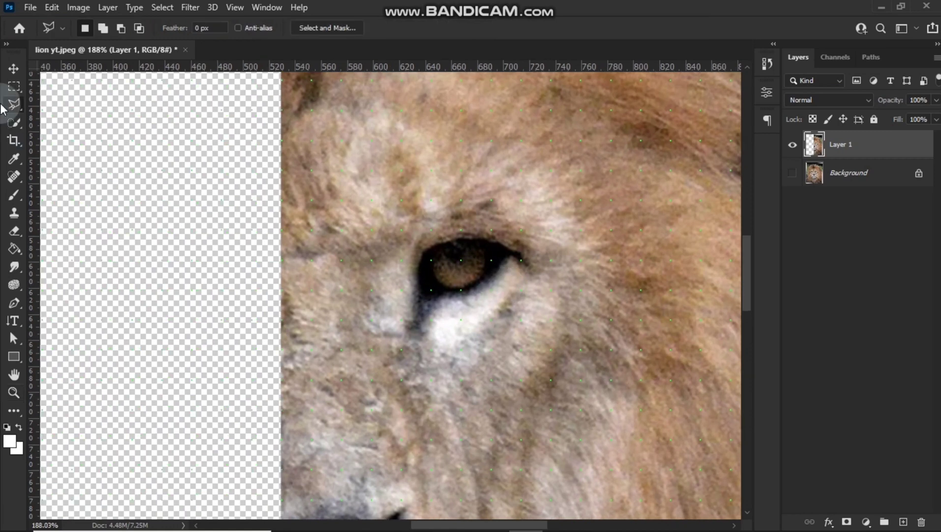
right_click(9, 107)
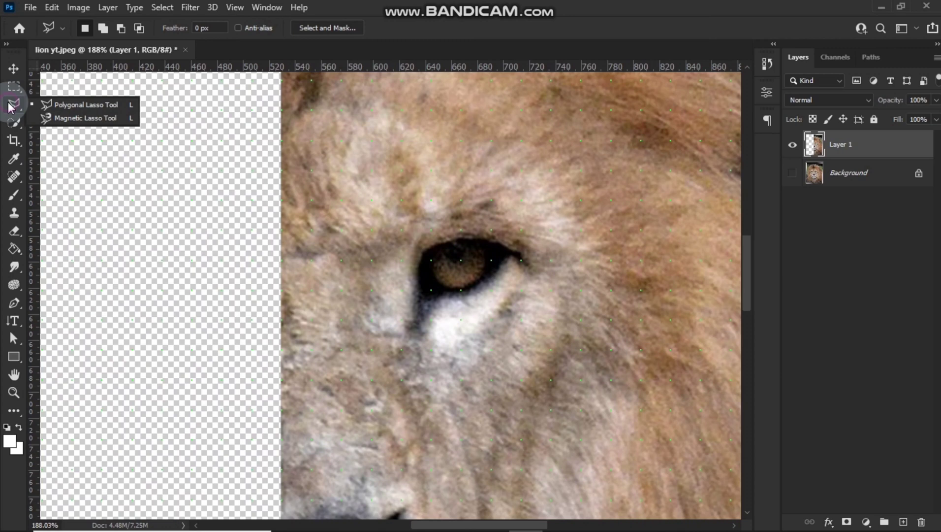
left_click(79, 112)
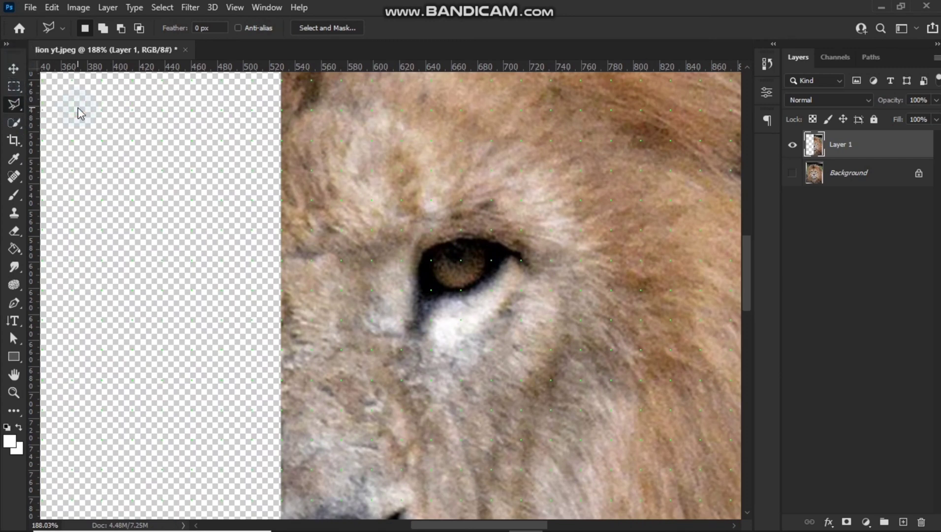
left_click(400, 289)
left_click(460, 288)
left_click(402, 349)
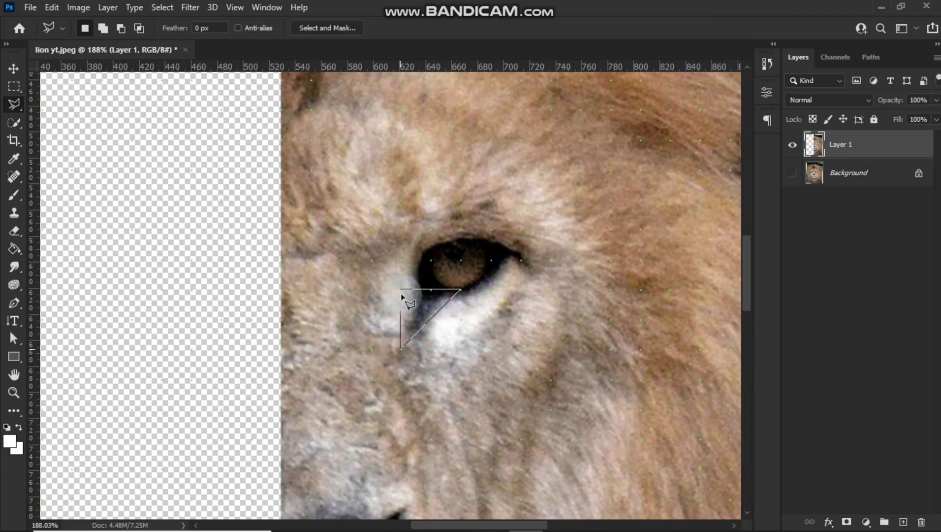
left_click(401, 288)
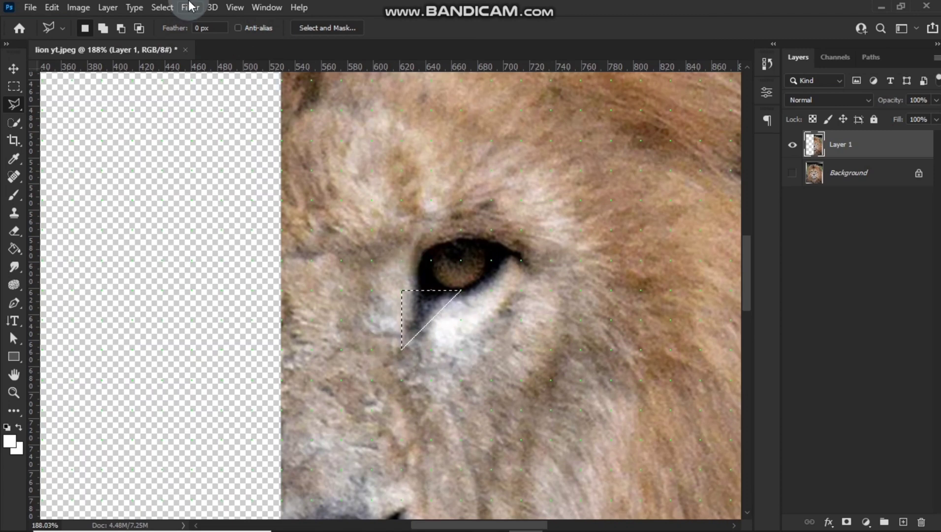
Step: Apply Average blur to the triangle and deselect it
left_click(190, 7)
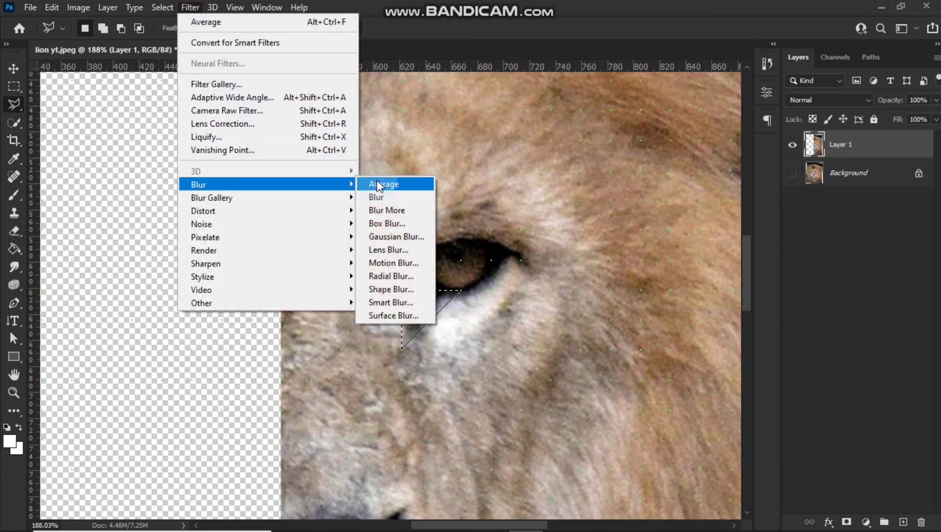
left_click(380, 184)
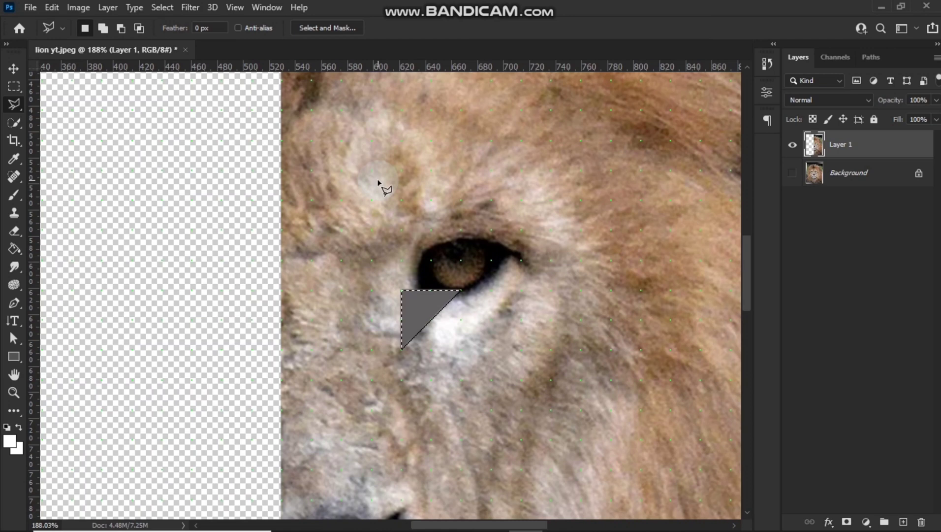
key("ctrl+d")
Step: Flatten a triangle above the grey piece to its average colour
left_click(401, 289)
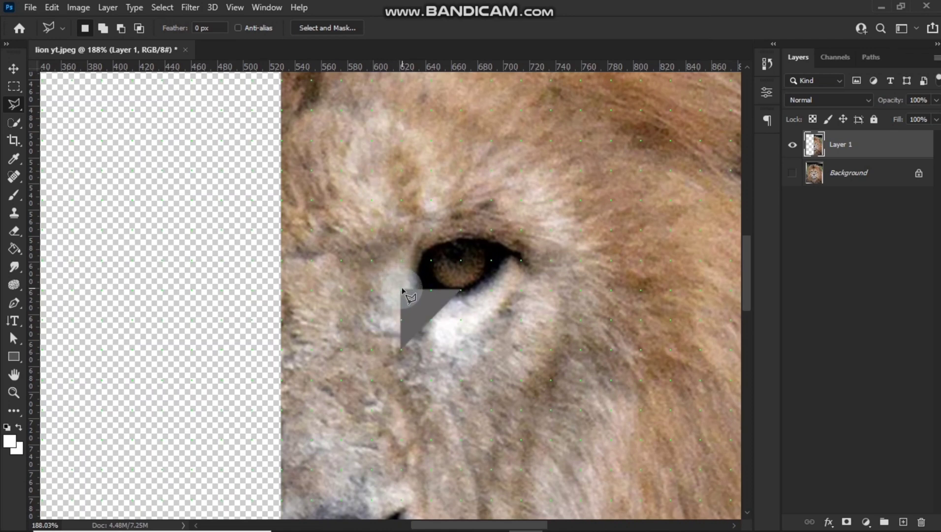
left_click(430, 260)
left_click(460, 290)
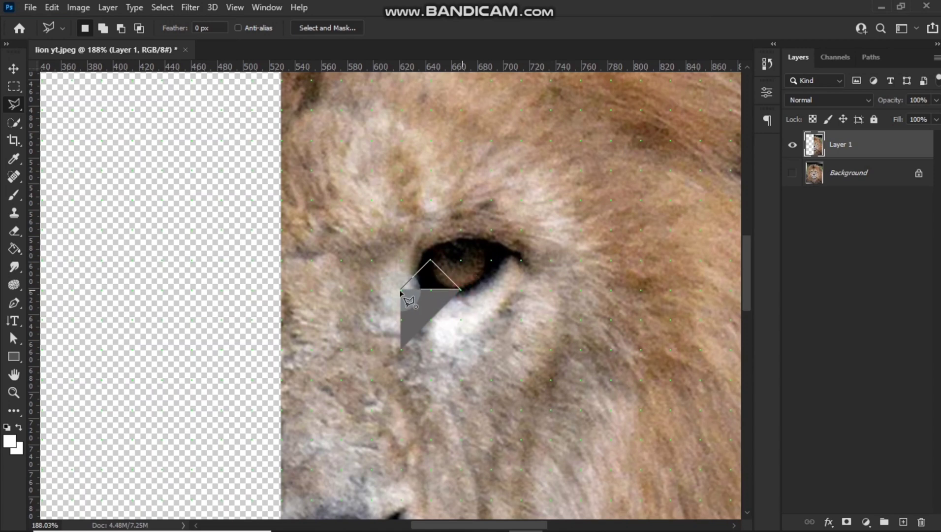
left_click(400, 290)
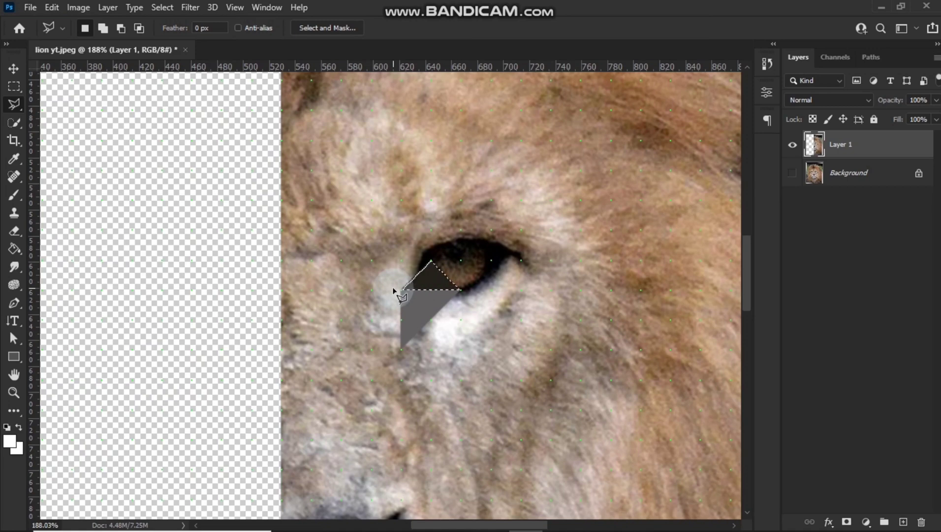
key("alt+BackSpace")
left_click(191, 7)
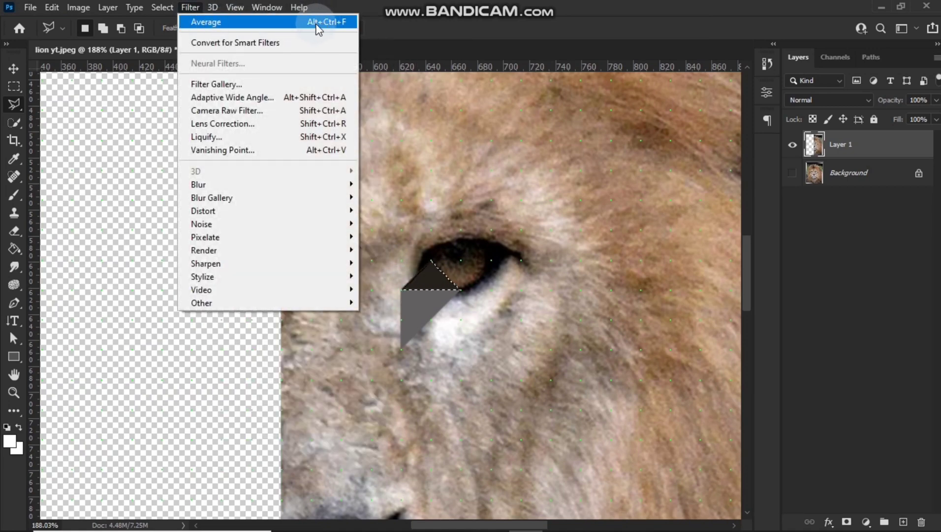
left_click(190, 7)
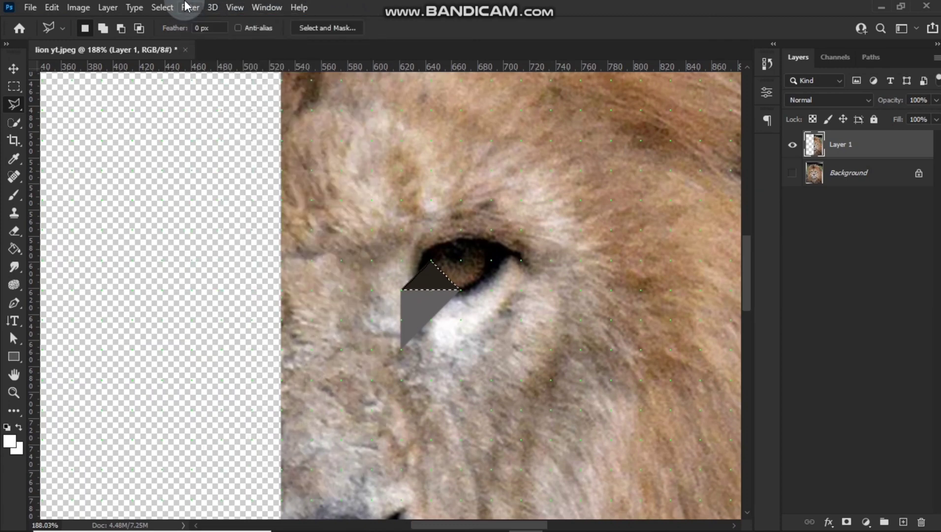
key("ctrl+d")
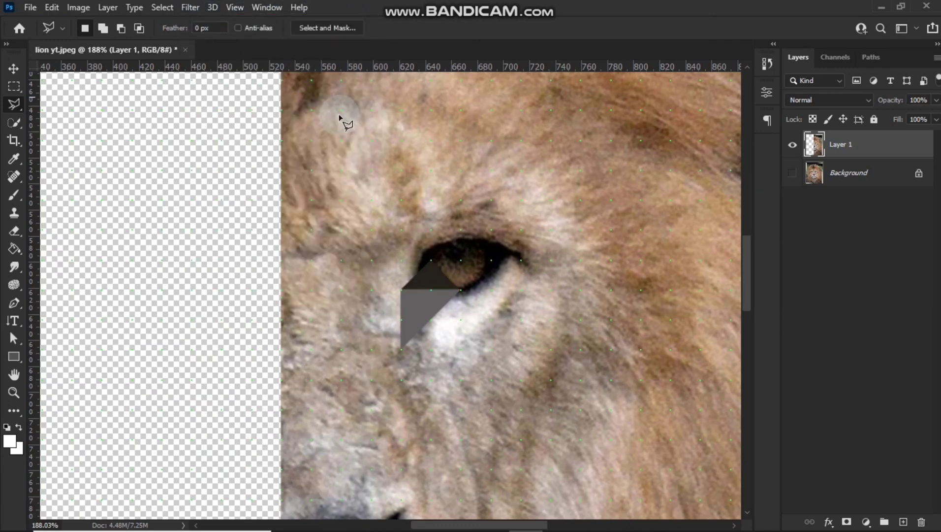
Step: Flatten a triangle along the grey piece's left edge to its average colour
left_click(401, 288)
left_click(401, 229)
left_click(431, 257)
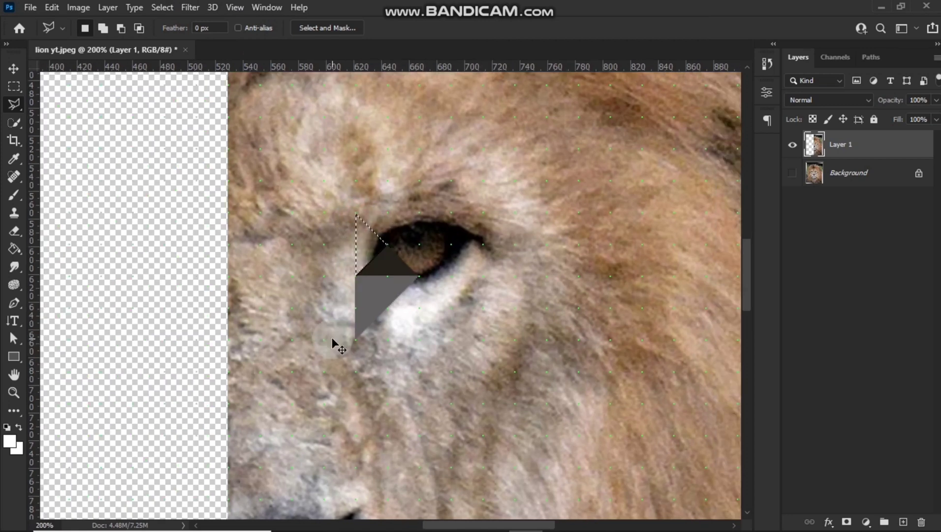
key("ctrl+plus")
key("Return")
key("alt+BackSpace")
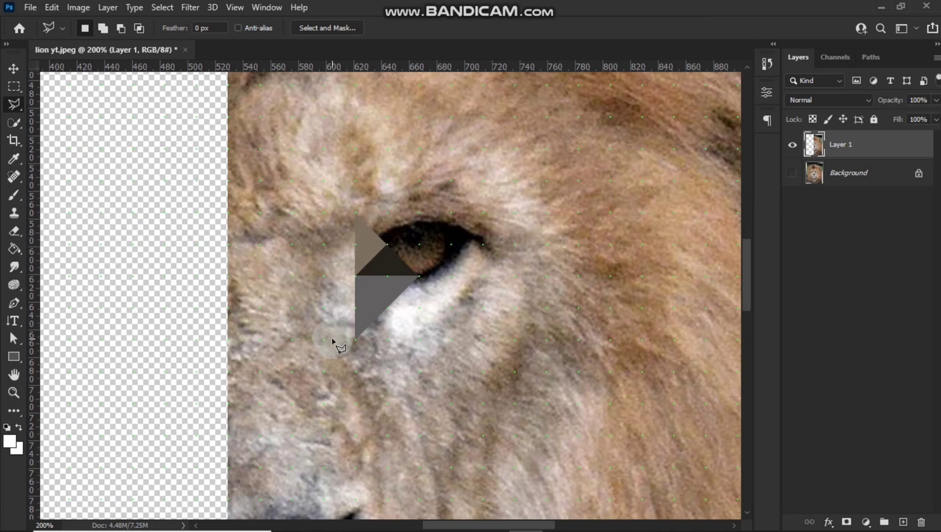
key("ctrl+d")
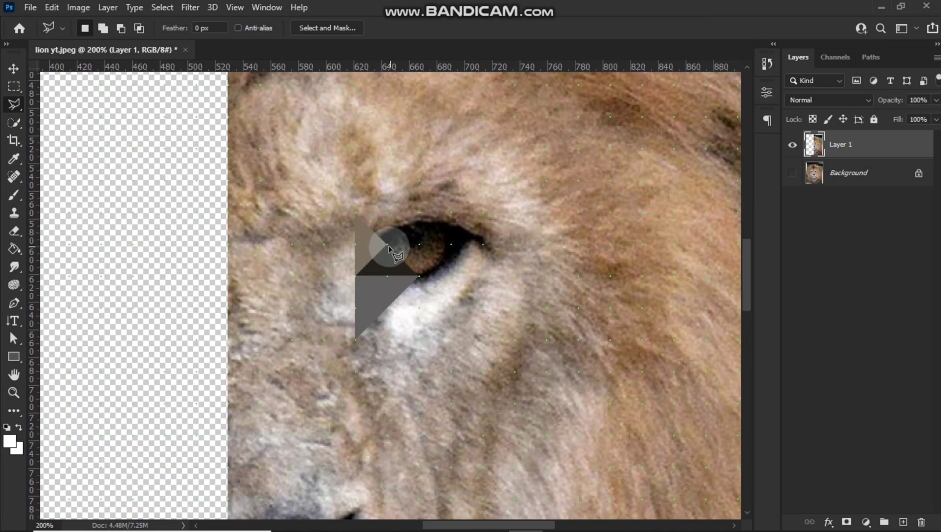
Step: Flatten triangles over the eye and along its upper edge
left_click(385, 243)
left_click(456, 245)
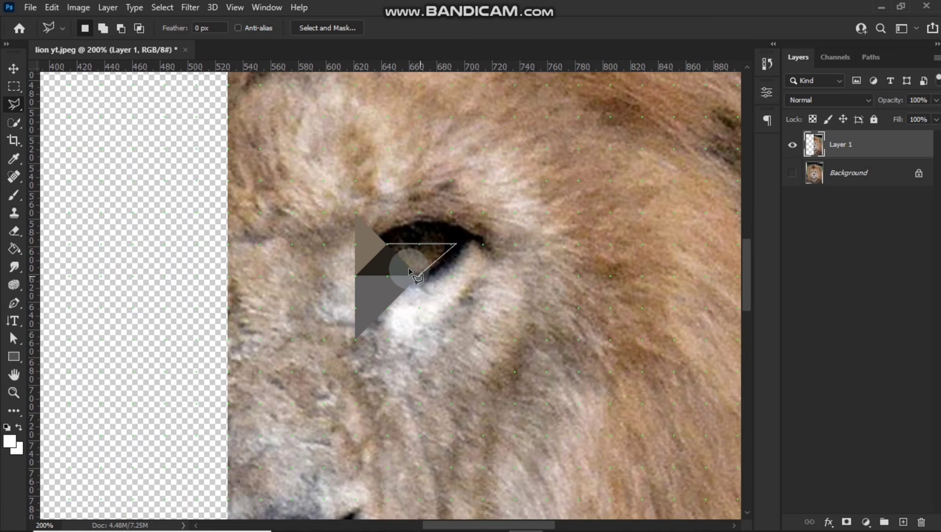
left_click(384, 243)
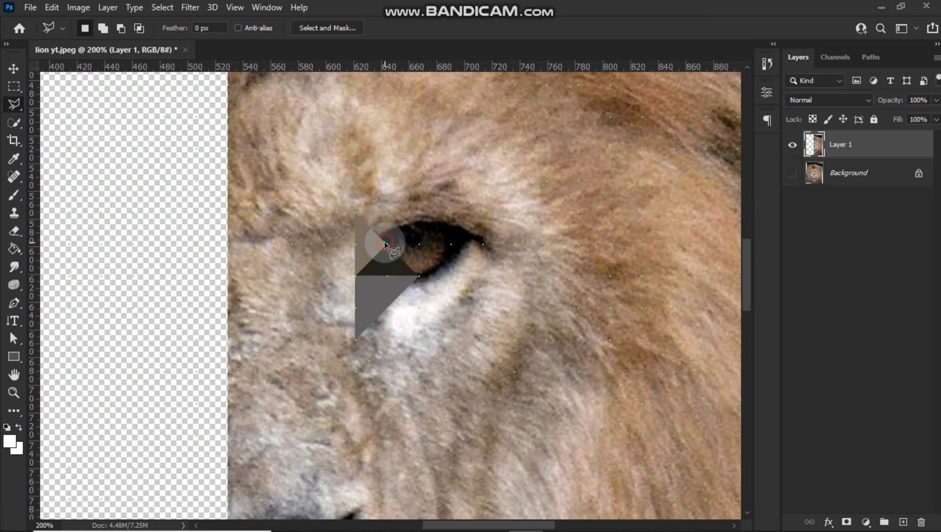
key("alt+BackSpace")
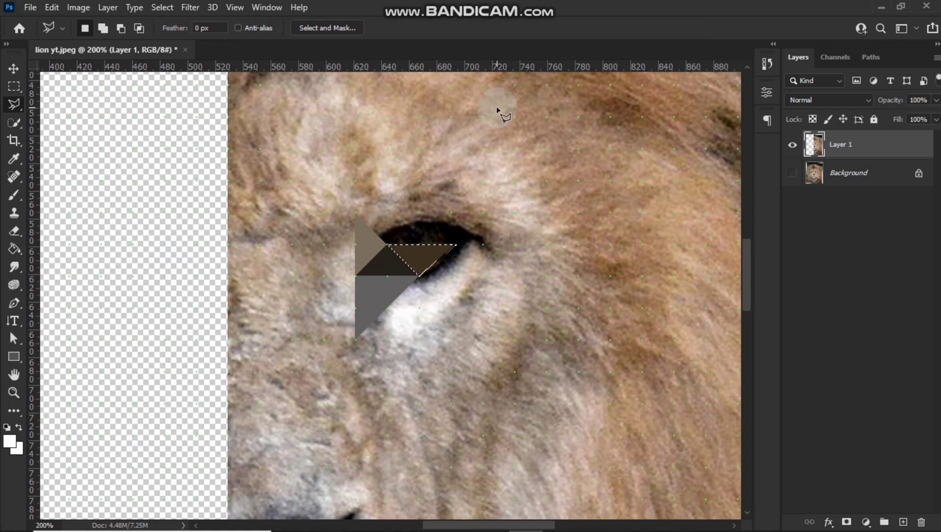
left_click(354, 214)
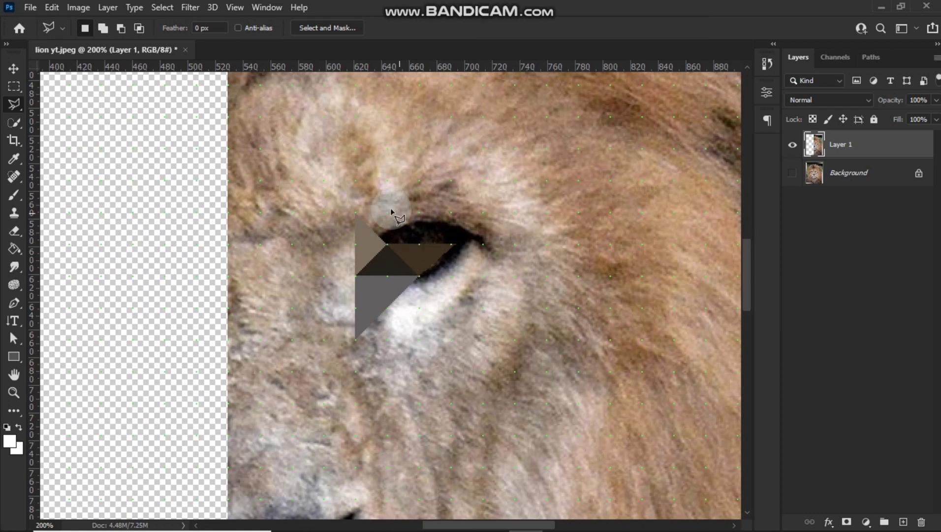
left_click(419, 214)
left_click(384, 244)
left_click(354, 214)
key("alt+BackSpace")
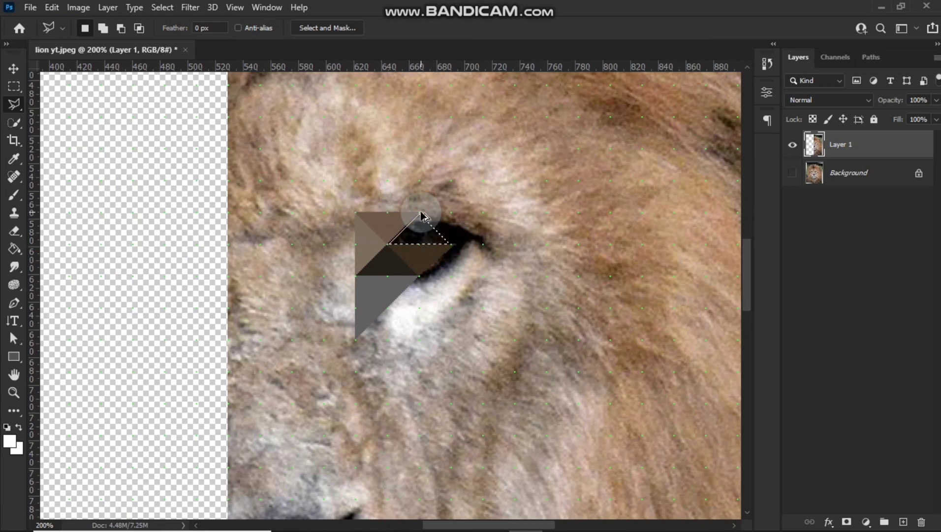
key("ctrl+d")
Step: Flatten triangles right of the eye, below it, and along the bottom
left_click(419, 277)
key("ctrl+f")
left_click(450, 213)
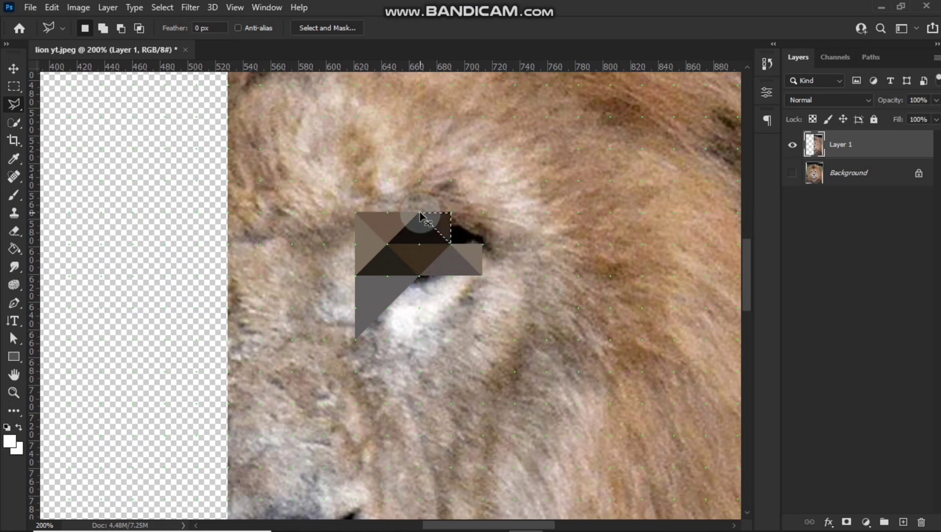
left_click(482, 213)
left_click(482, 243)
key("ctrl+f")
left_click(452, 311)
left_click(389, 346)
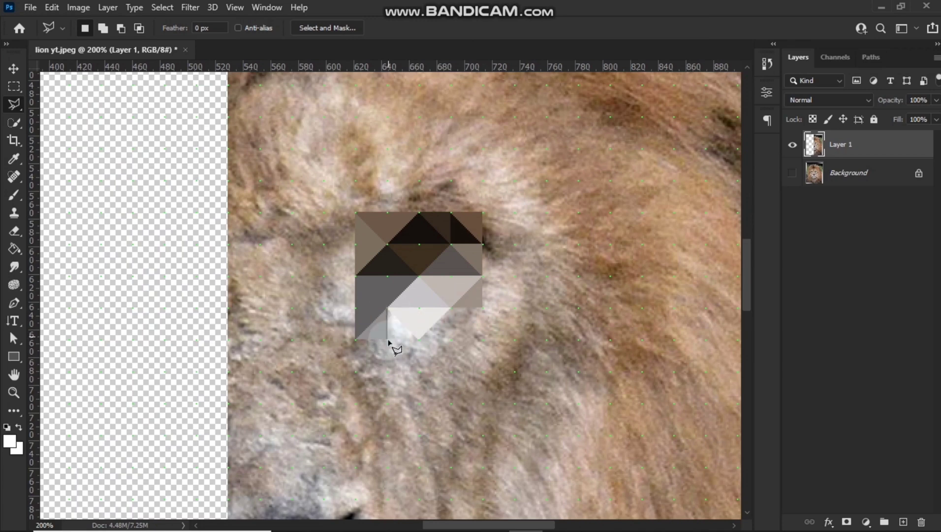
key("ctrl+f")
scroll(386, 233, "up", 3)
scroll(386, 234, "up", 2)
Step: Flatten a brow triangle, a lower-left block, and a diagonal triangle beside it
left_click(660, 283)
left_click(556, 184)
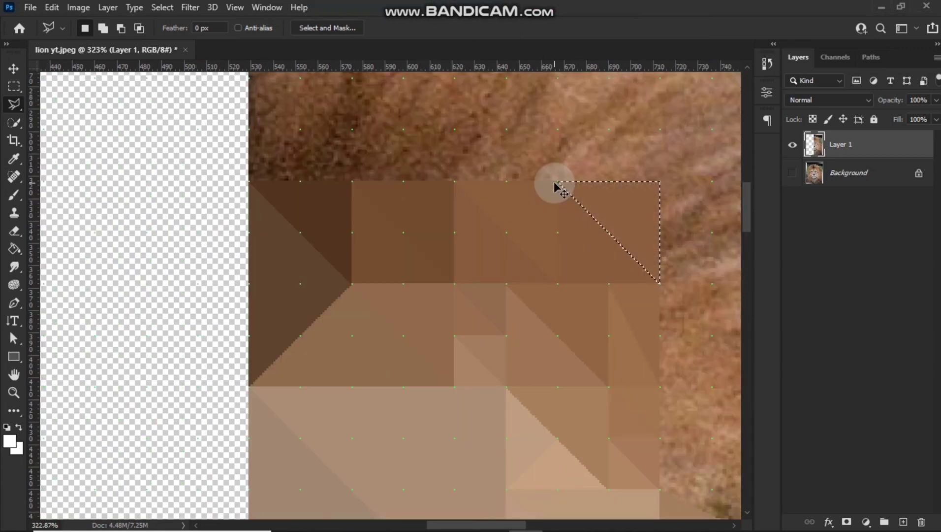
scroll(557, 187, "down", 3)
left_click(245, 257)
key("ctrl+f")
left_click(329, 424)
left_click(244, 424)
left_click(245, 258)
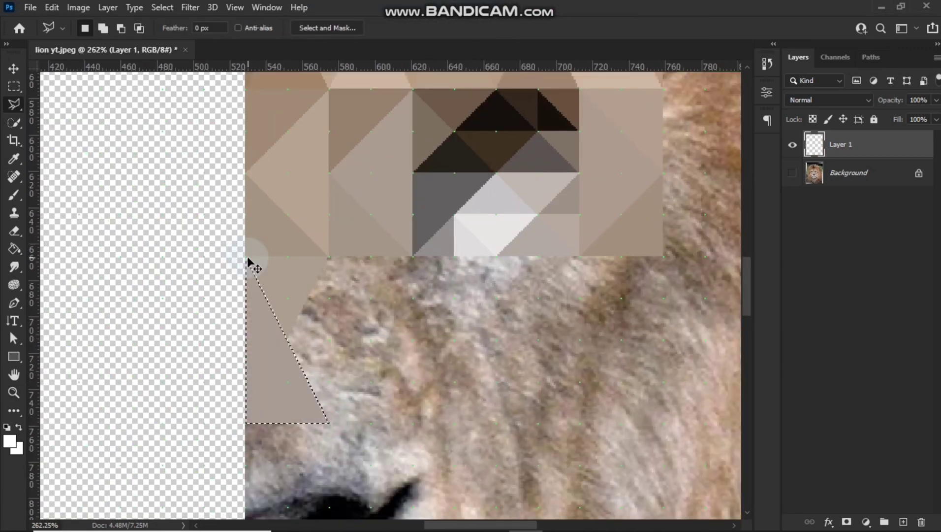
key("ctrl+f")
left_click(330, 382)
key("ctrl+f")
Step: Outline a muzzle triangle and start a selection along the face's left edge
left_click(410, 258)
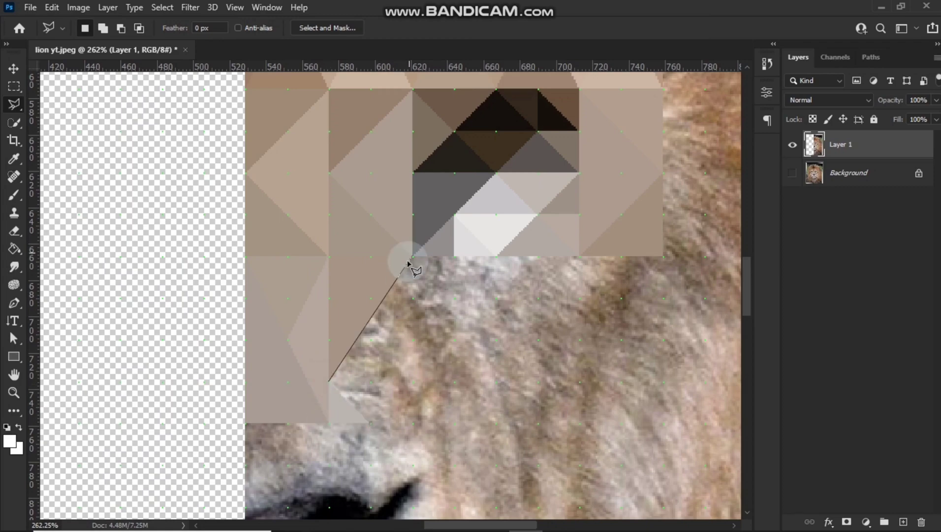
double_click(414, 384)
scroll(384, 137, "up", 3)
left_click_drag(384, 136, 339, 88)
left_click(343, 311)
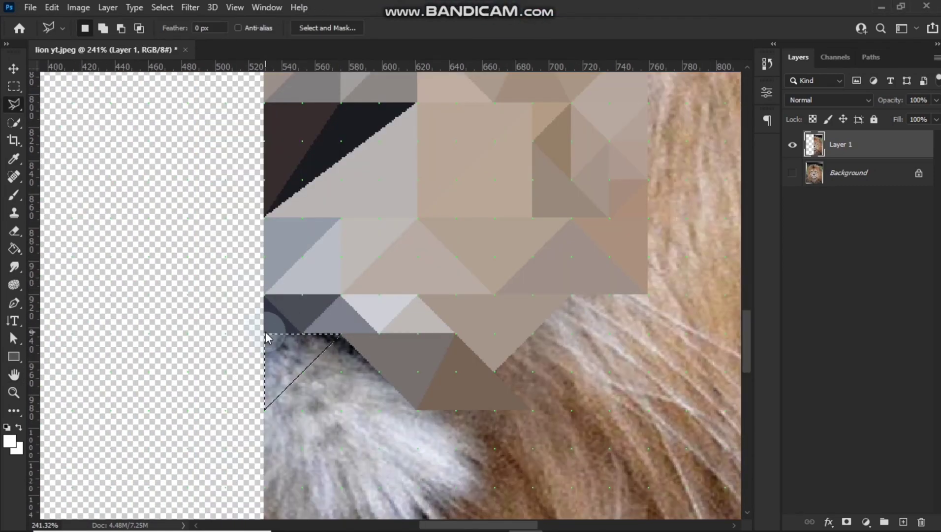
Step: Close the half-face outline selection and delete everything outside it
key("ctrl+0")
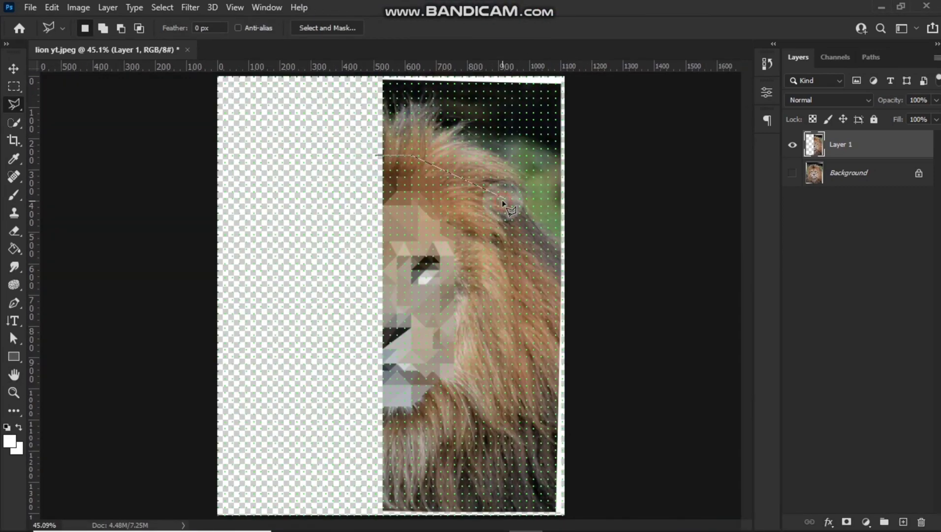
double_click(372, 481)
left_click(168, 5)
left_click(198, 60)
key("Delete")
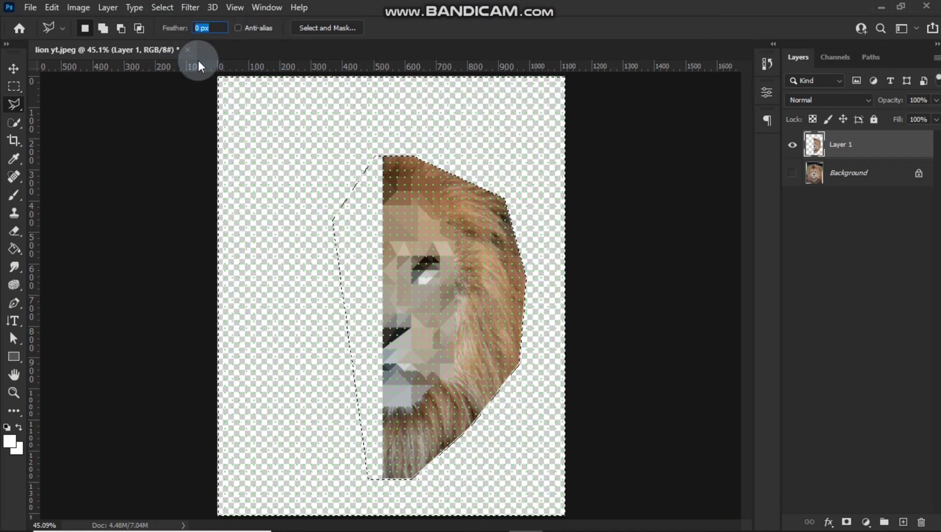
key("z")
scroll(300, 266, "up", 5)
scroll(300, 265, "up", 3)
Step: Flatten two corner triangles along the fur edge with Average blur
key("l")
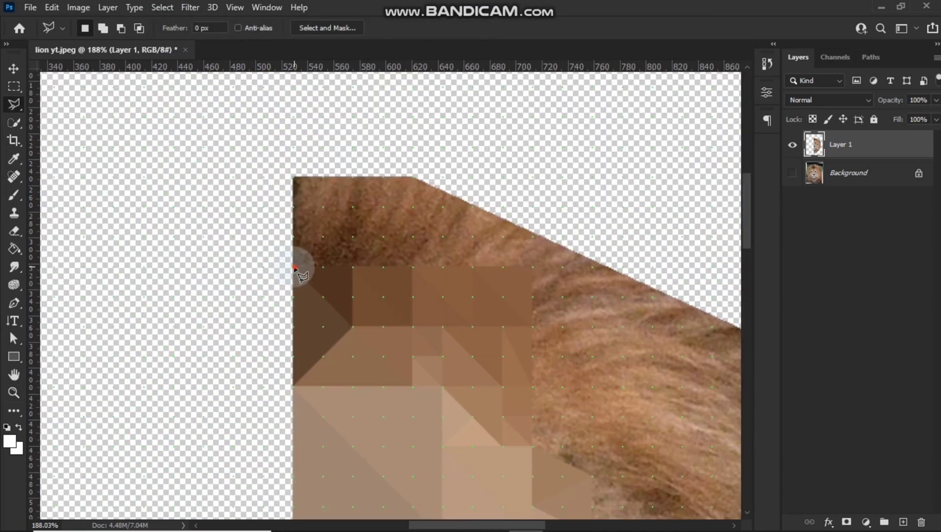
left_click(293, 266)
left_click(293, 178)
left_click(412, 266)
left_click(293, 266)
key("ctrl+alt+f")
left_click(413, 177)
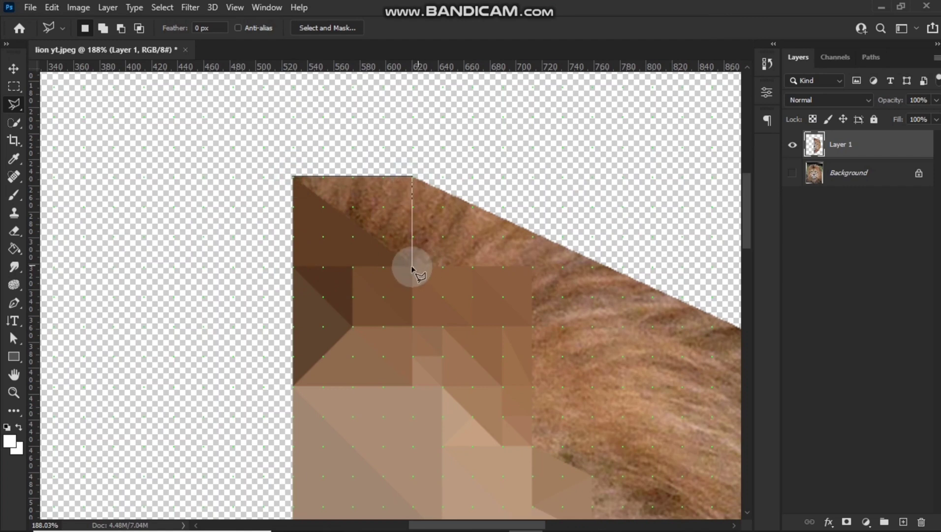
left_click(413, 266)
left_click(293, 177)
key("ctrl+alt+f")
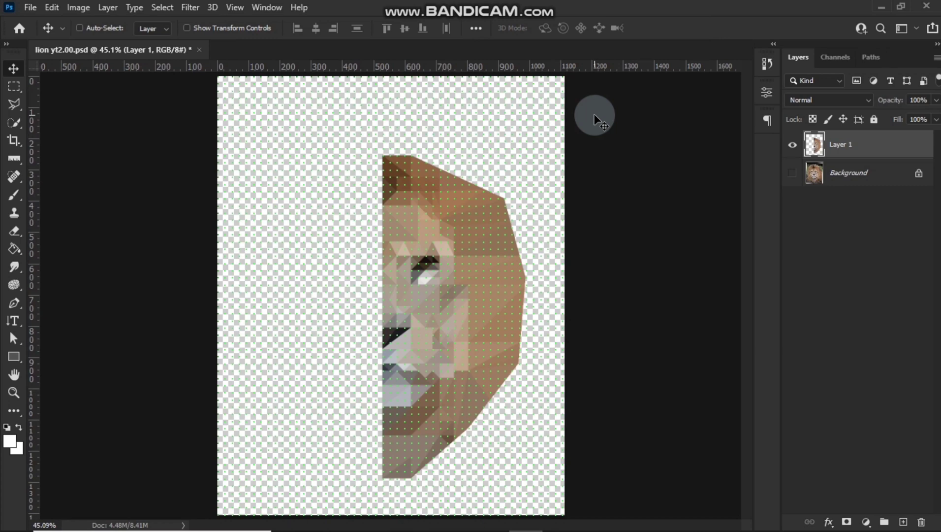
Step: Duplicate the half-face layer, flip the copy horizontally, and move it left
key("ctrl+j")
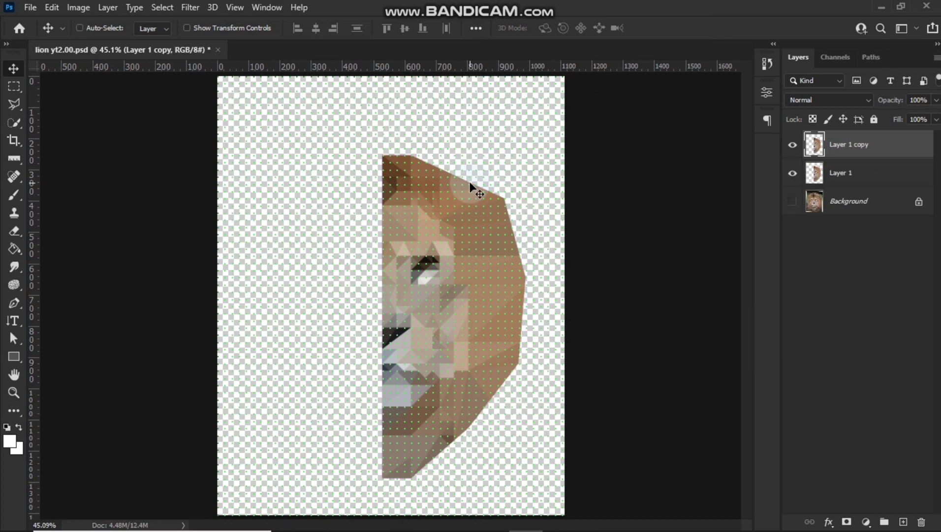
key("ctrl+t")
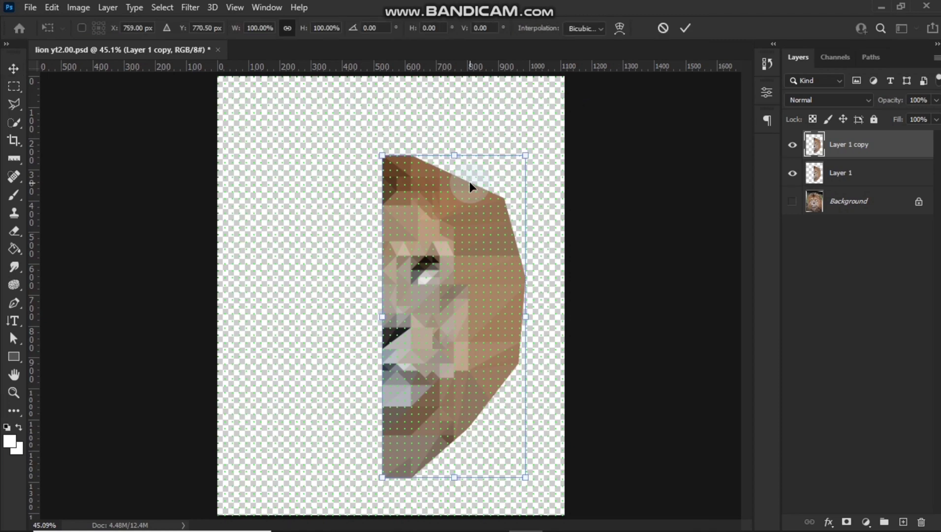
right_click(469, 185)
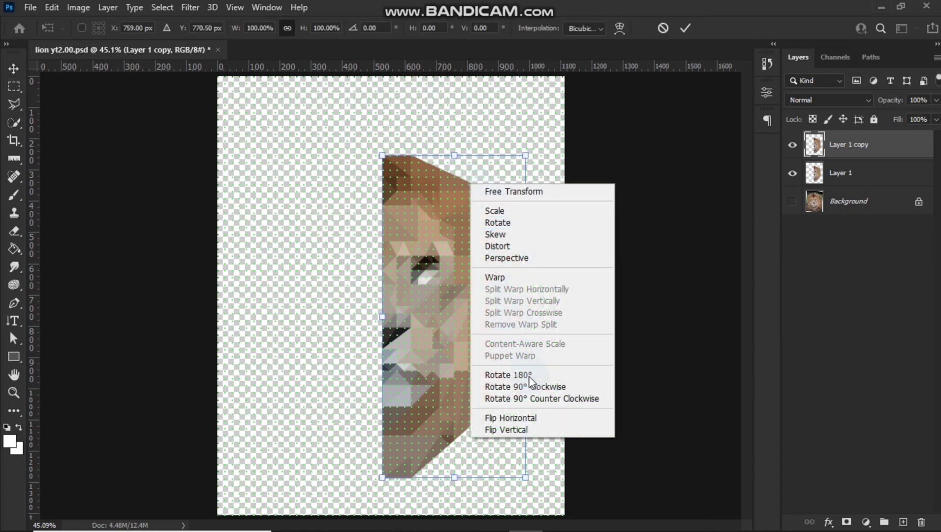
left_click(547, 418)
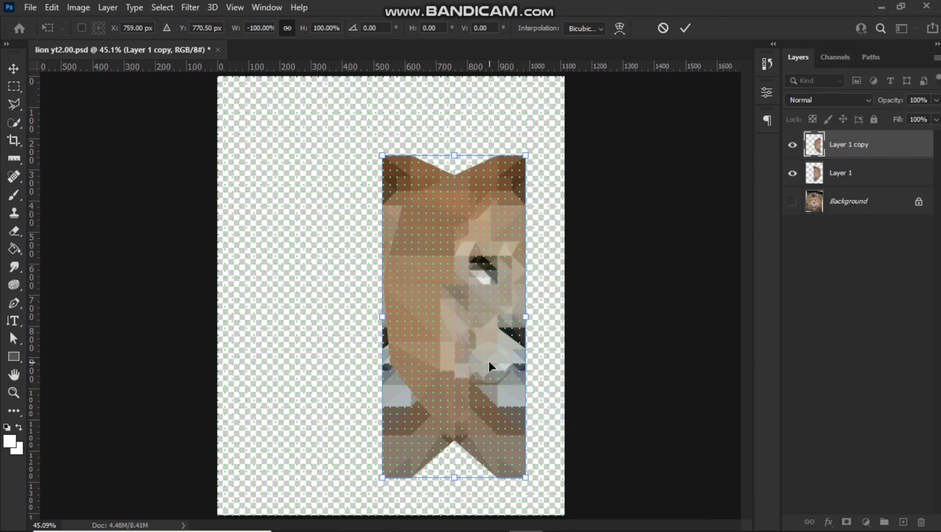
left_click_drag(489, 361, 283, 358)
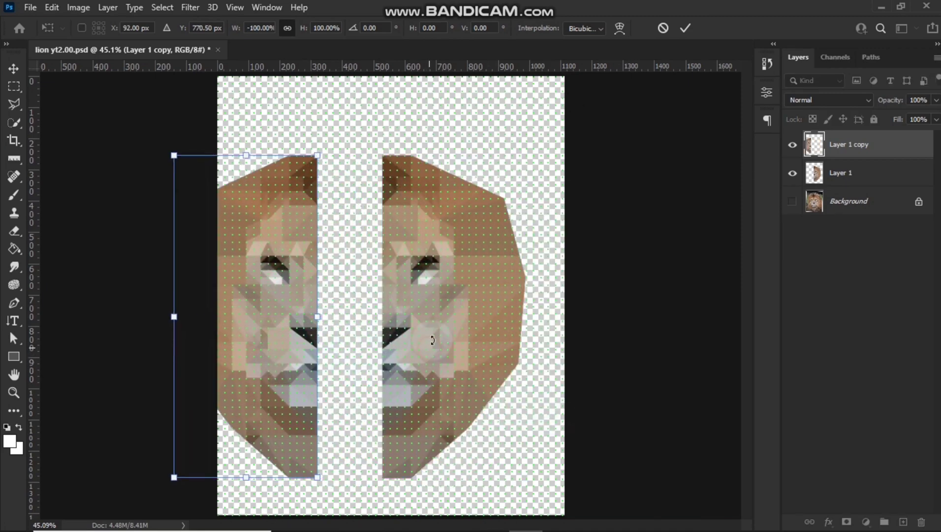
mouse_move(433, 339)
left_mouse_down()
mouse_move(430, 325)
mouse_move(439, 330)
mouse_move(431, 342)
left_mouse_up()
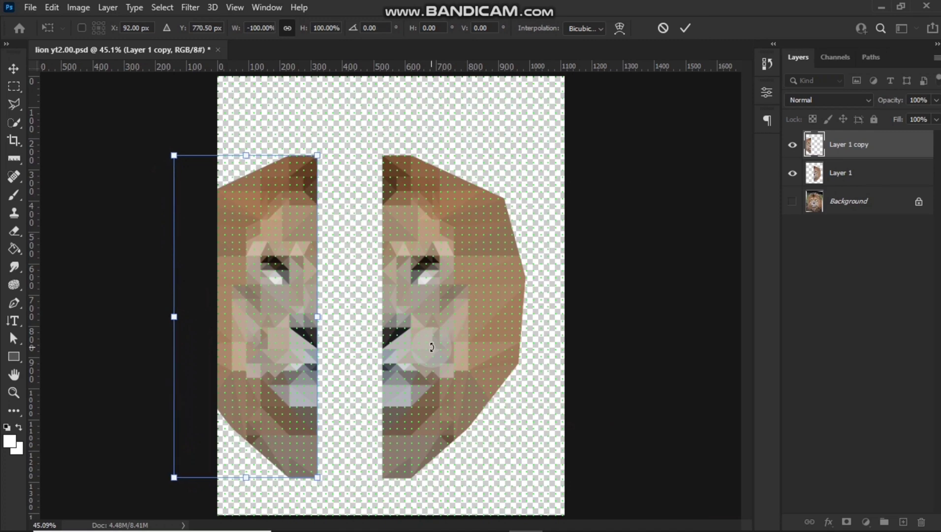
key("Return")
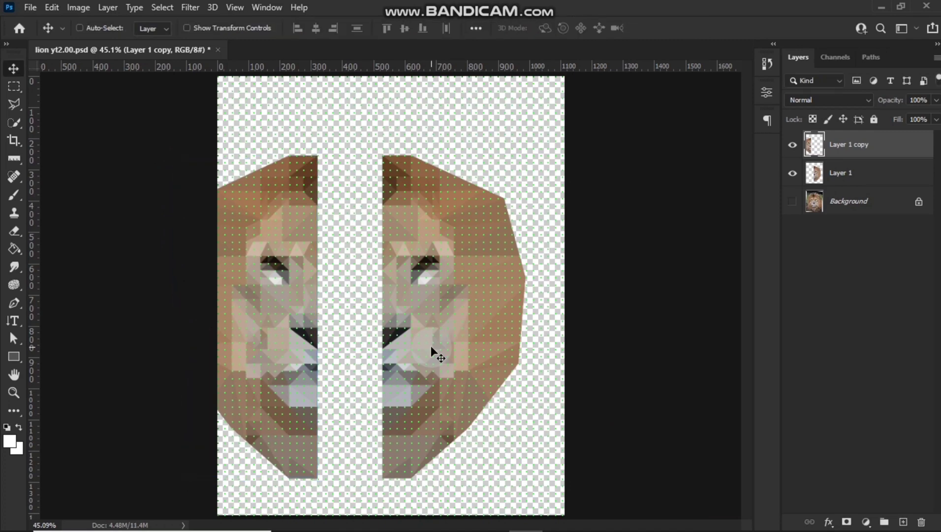
Step: Drag Layer 1 and its mirrored copy together until their edges meet
left_click_drag(431, 345, 437, 302)
left_click(903, 147)
left_click(902, 174)
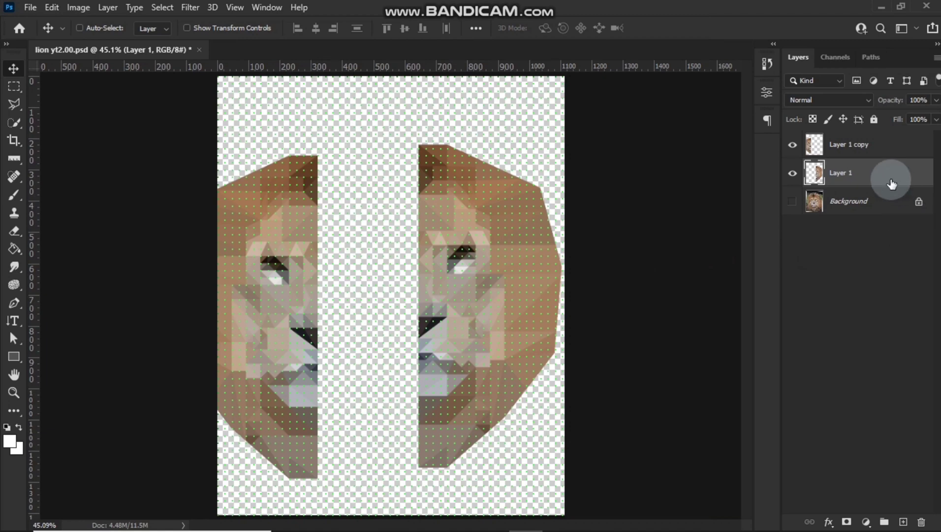
left_click_drag(448, 275, 433, 267)
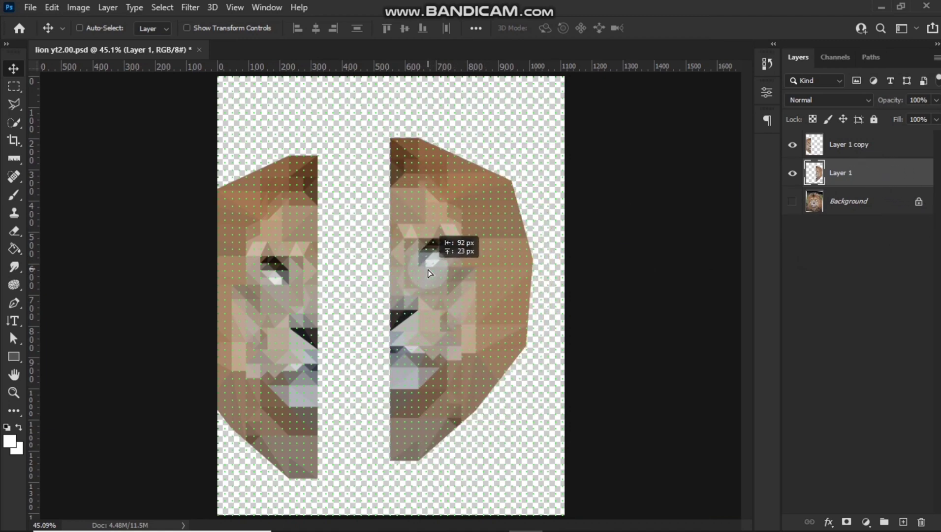
left_click_drag(433, 267, 425, 267)
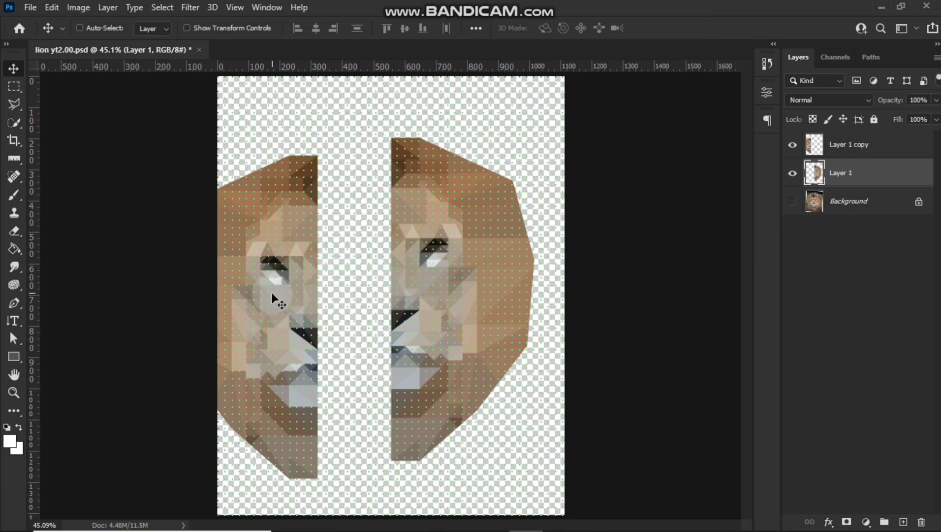
left_click(812, 156)
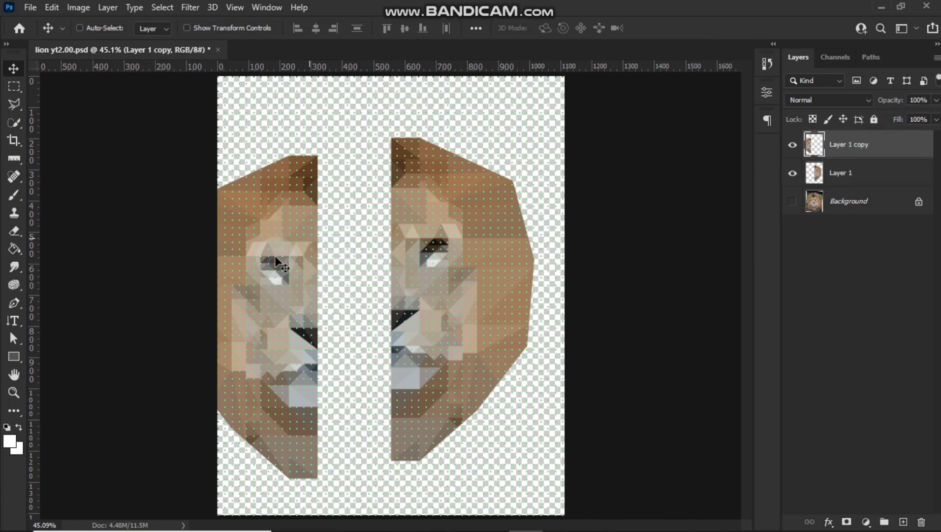
left_click_drag(255, 267, 332, 249)
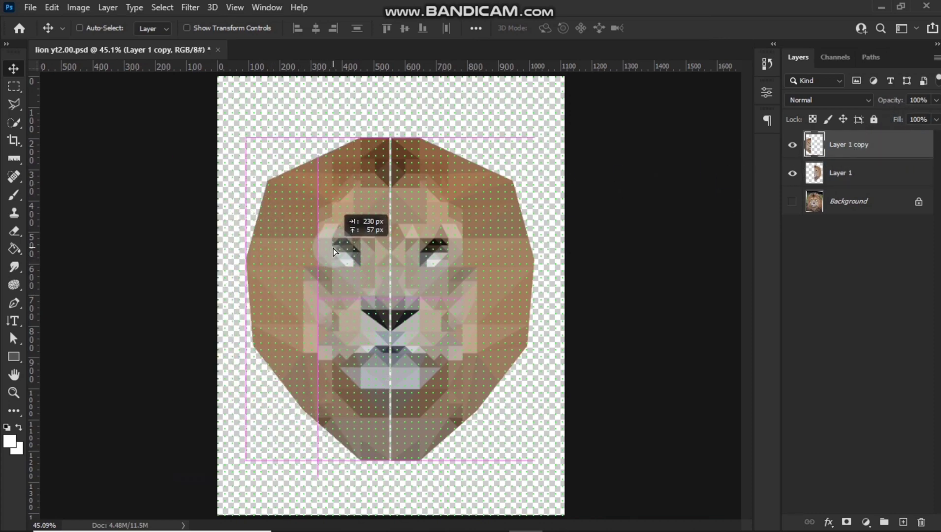
left_click_drag(332, 248, 335, 251)
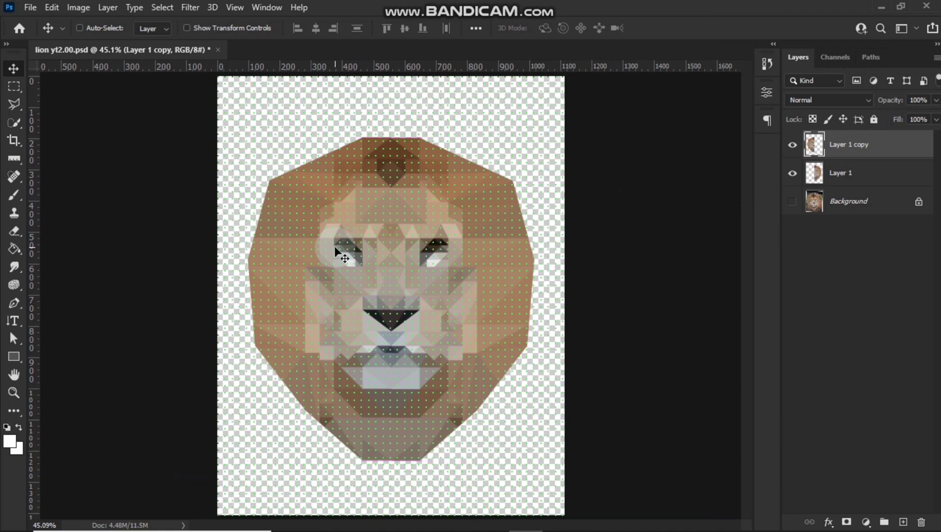
Step: Add a +100 Vibrance adjustment layer above Layer 1
left_click(894, 178)
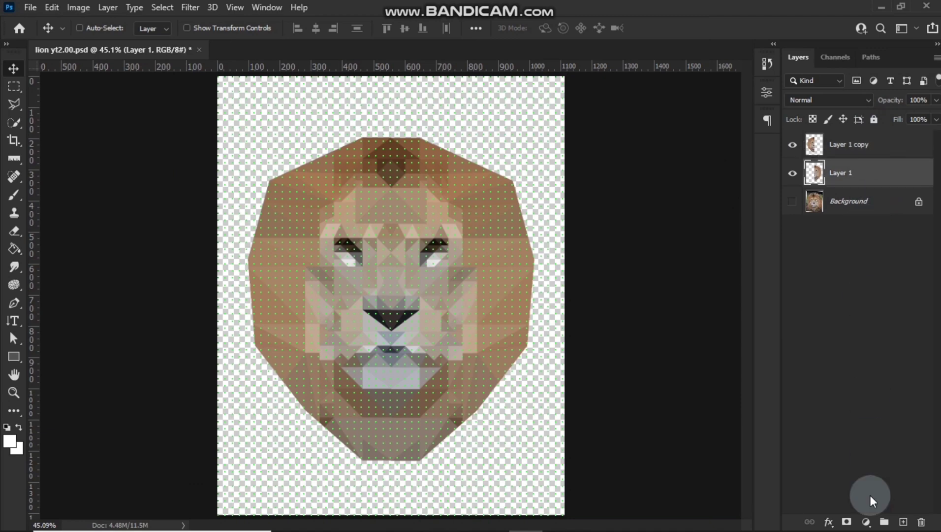
left_click(868, 521)
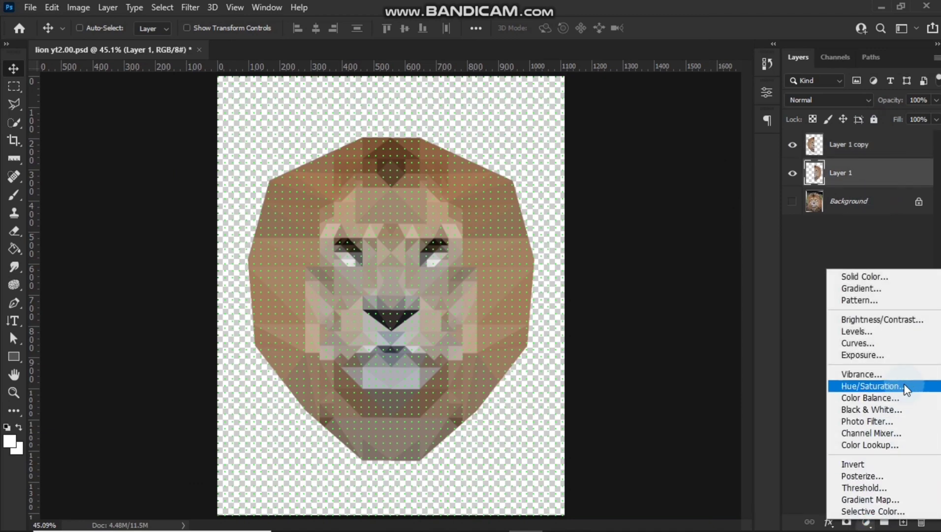
left_click(900, 370)
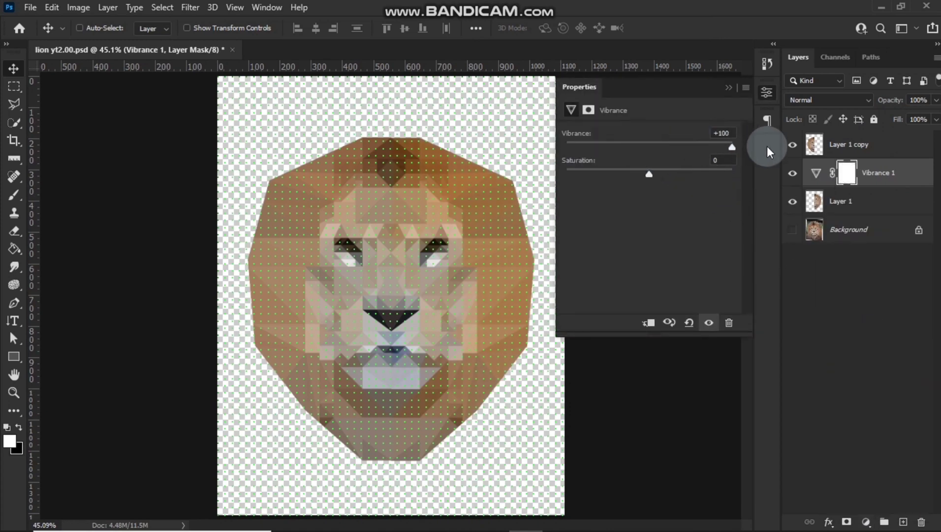
left_click(903, 151)
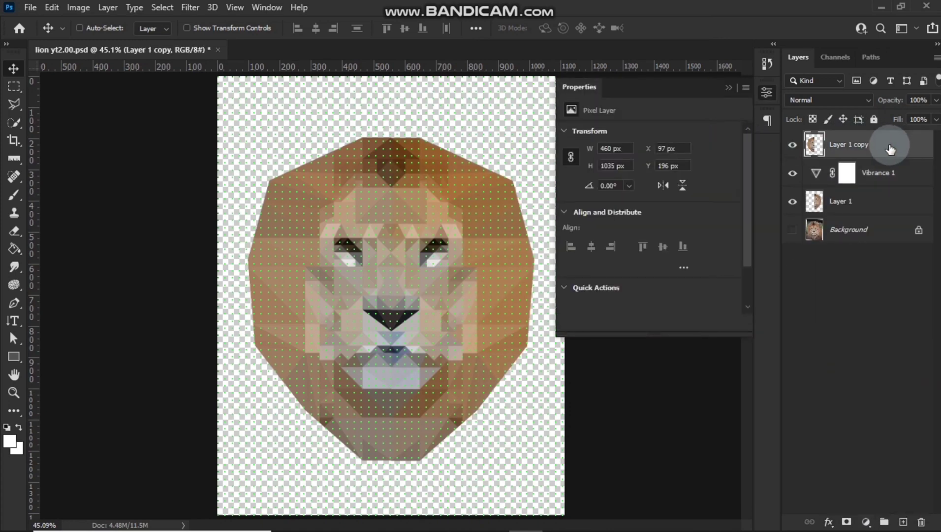
left_click(729, 87)
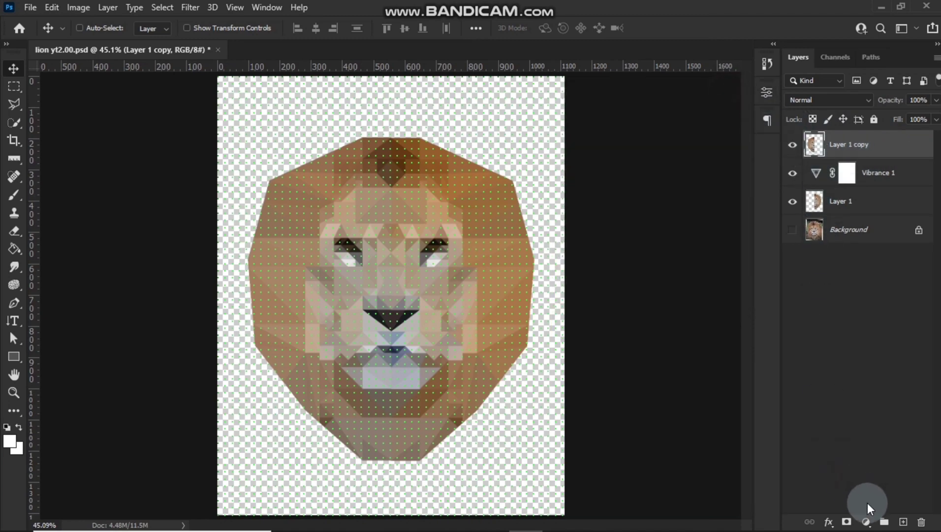
Step: Add a Hue/Saturation adjustment layer with Saturation set to +30
left_click(867, 519)
left_click(878, 384)
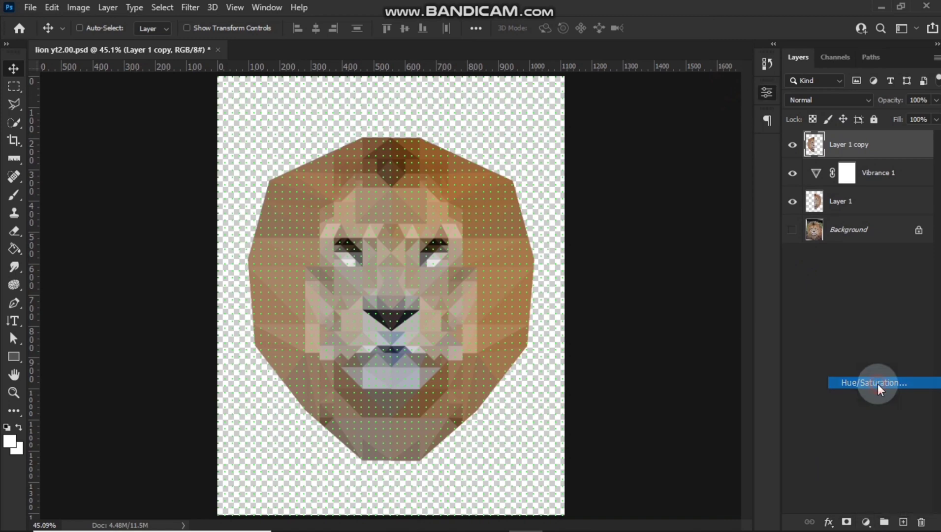
mouse_move(651, 210)
left_mouse_down()
mouse_move(673, 211)
mouse_move(688, 199)
left_mouse_up()
left_click(717, 199)
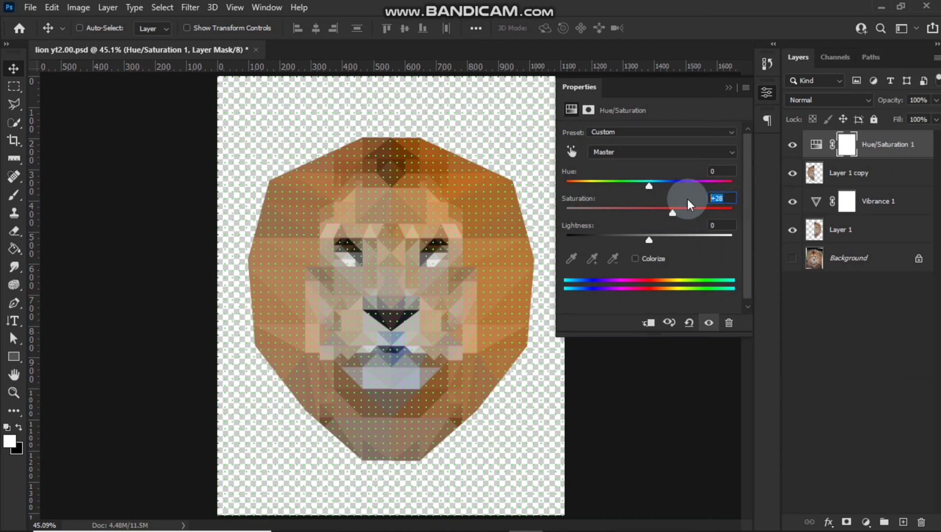
type("30")
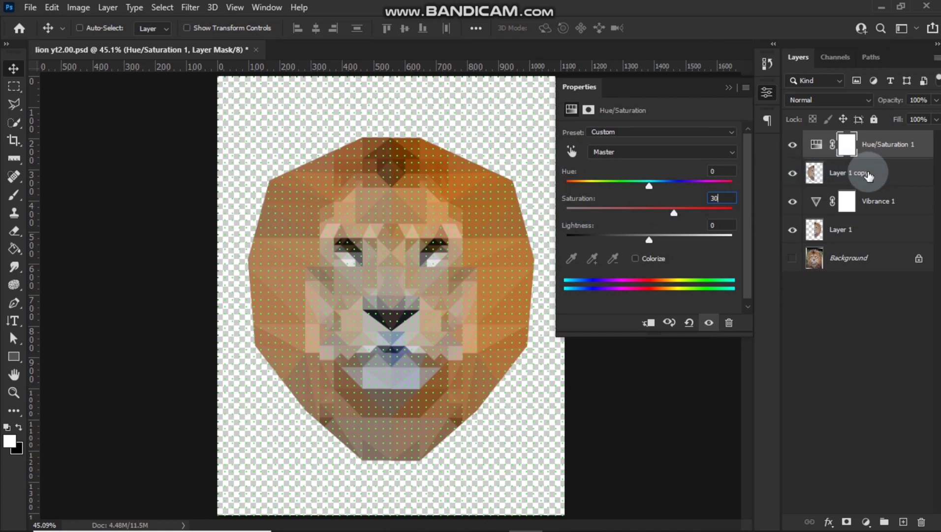
key("Return")
Step: Clip the Hue/Saturation adjustment to Layer 1 copy and close its Properties panel
left_click_drag(848, 188, 858, 157)
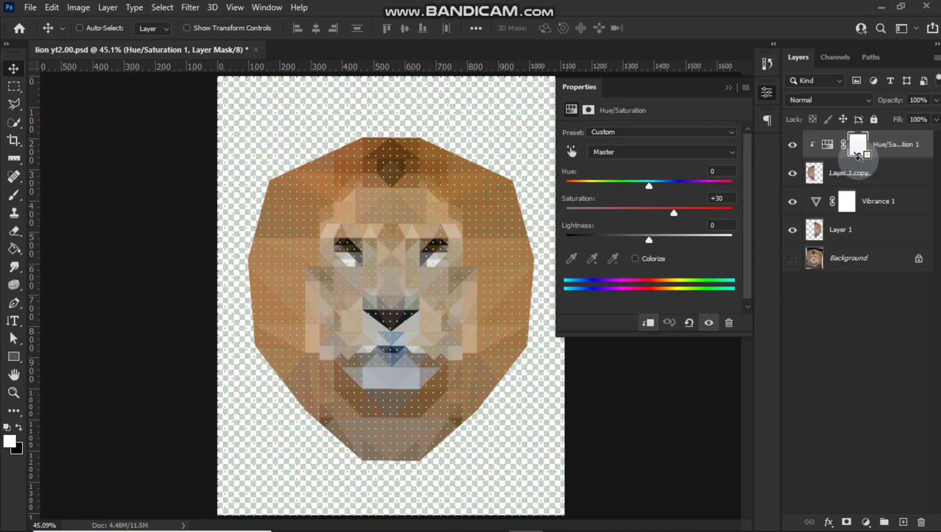
left_click(846, 158, "alt")
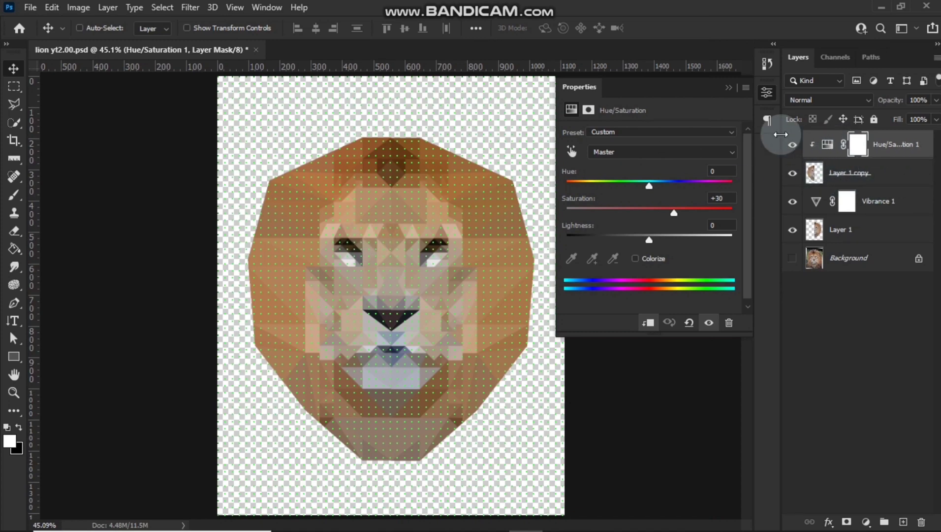
left_click(727, 85)
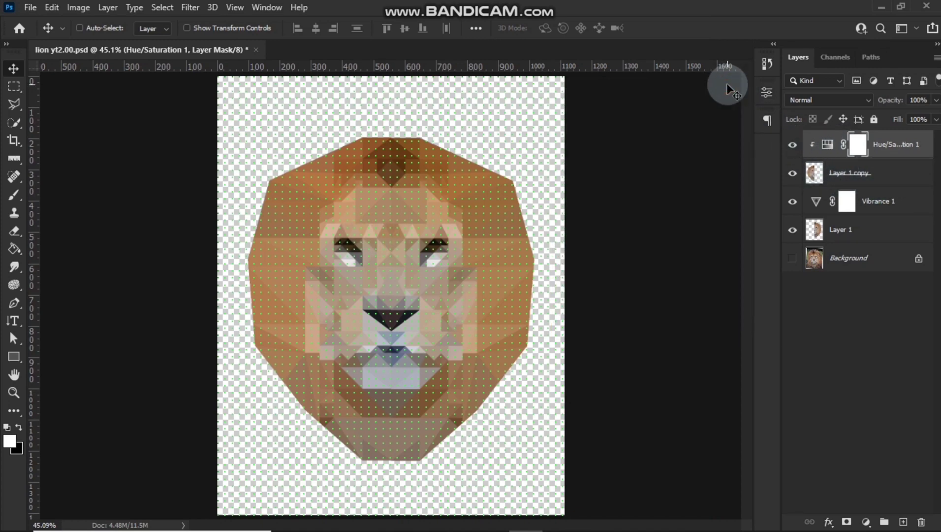